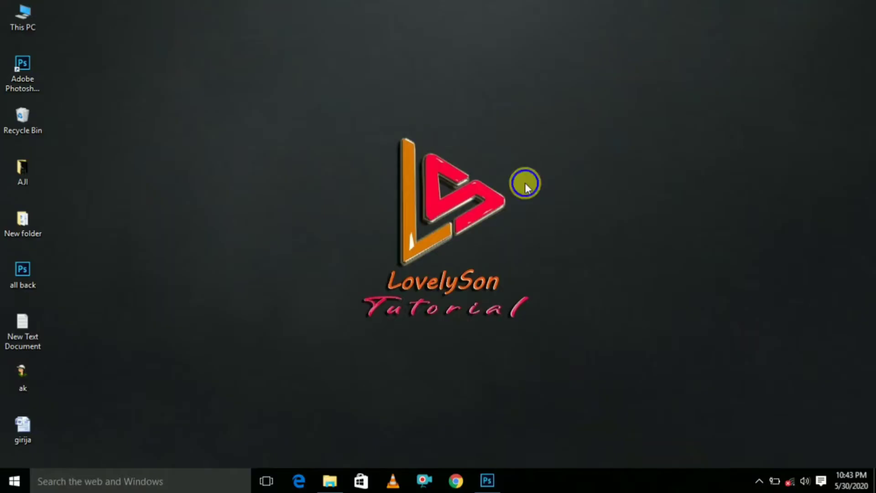
Step: Refresh the desktop and open the New Text Document in Notepad
right_click(524, 183)
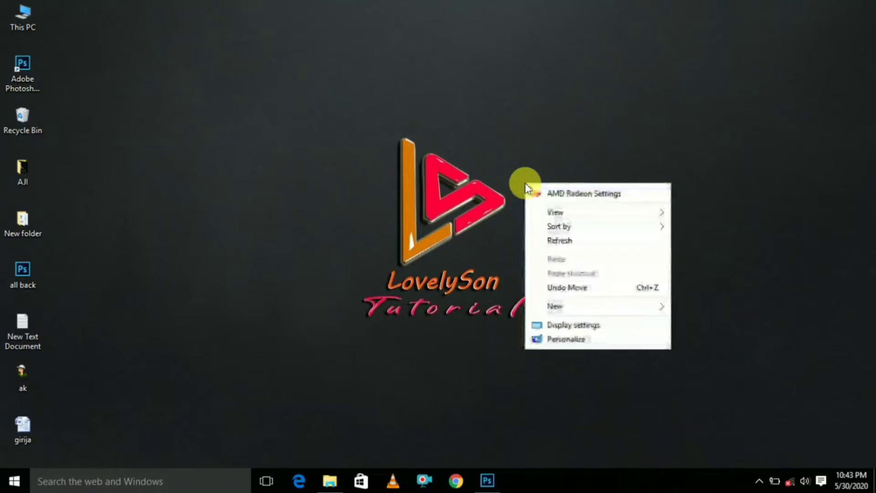
left_click(552, 240)
double_click(4, 332)
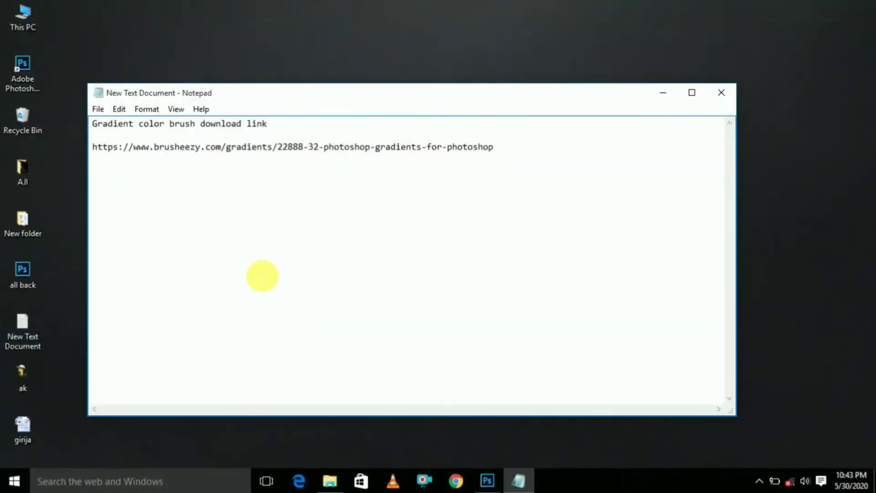
Step: Highlight the gradient download heading and the brusheezy URL, then close Notepad
left_click_drag(93, 123, 268, 124)
left_click(268, 123)
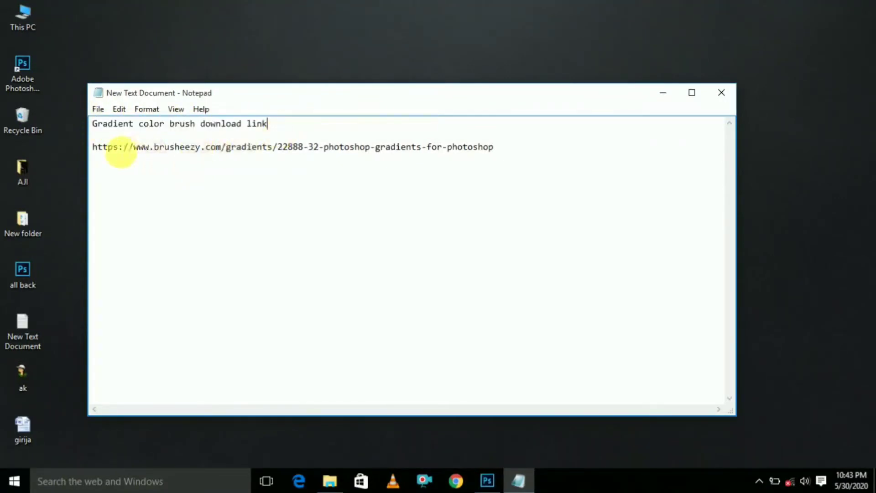
left_click_drag(99, 150, 549, 150)
left_click(535, 157)
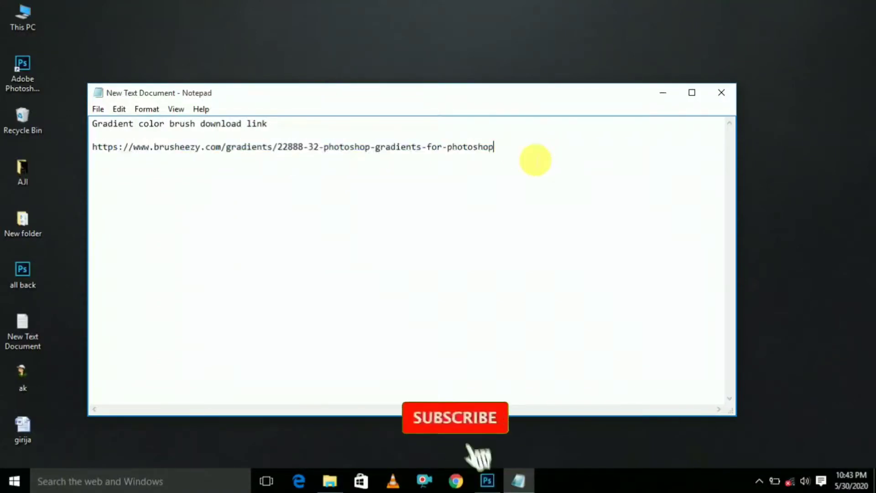
left_click(721, 94)
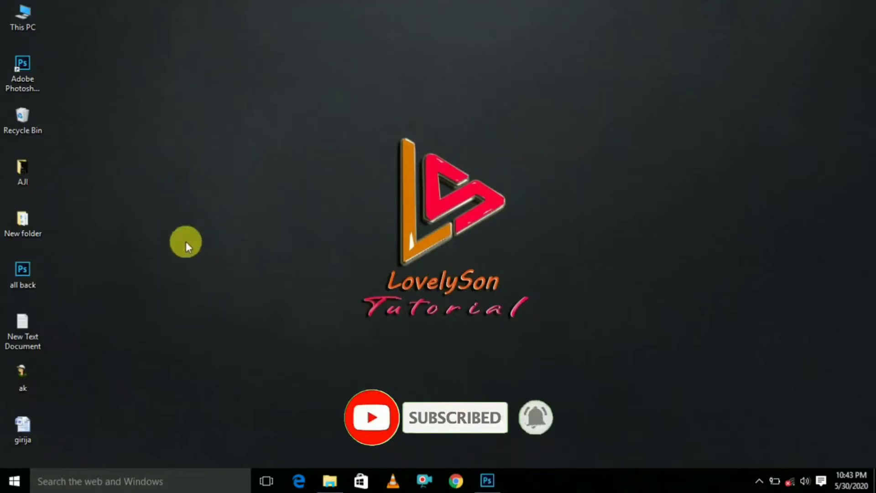
Step: Extract the 12 kind photoshop gradients pack archive into the gradient folder, then close File Explorer
left_click(329, 481)
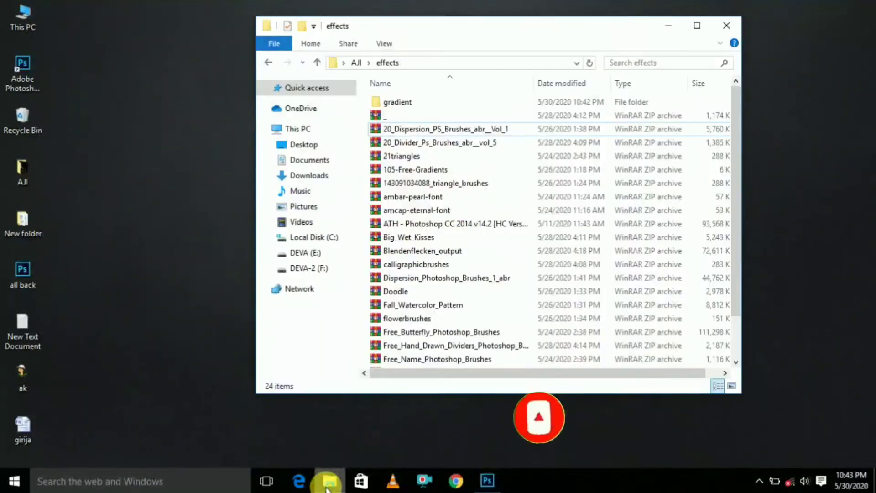
left_click(437, 104)
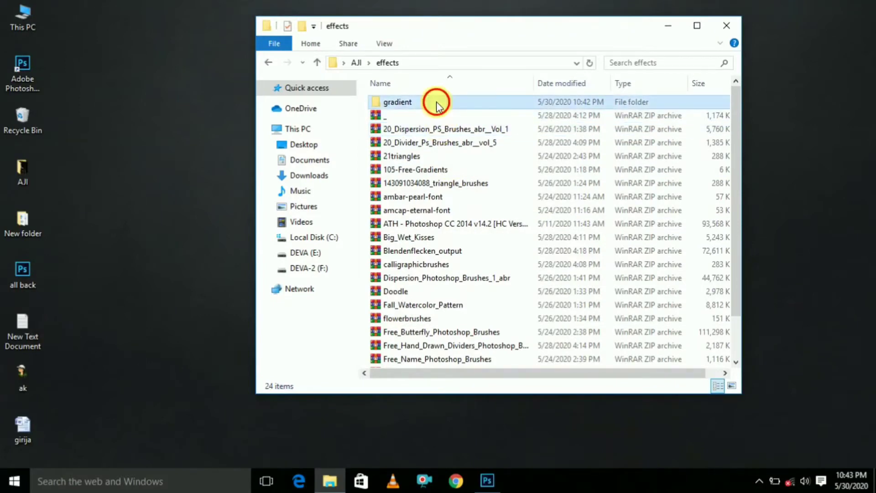
double_click(436, 104)
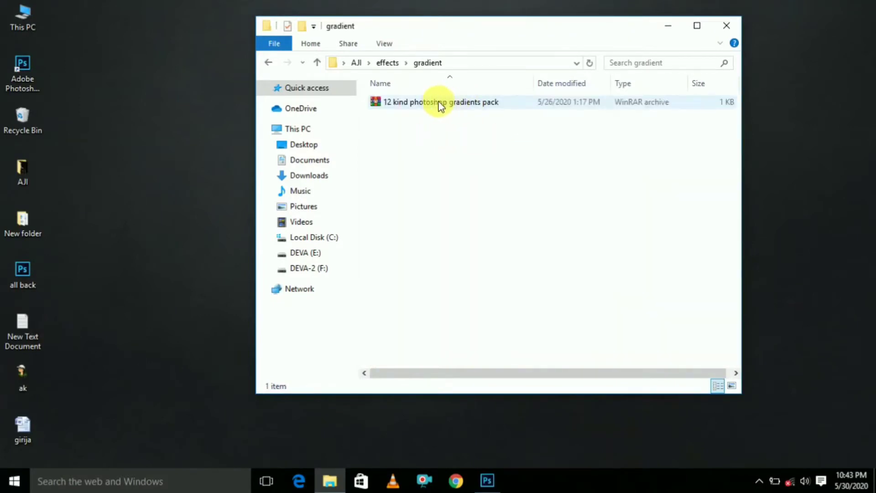
right_click(439, 104)
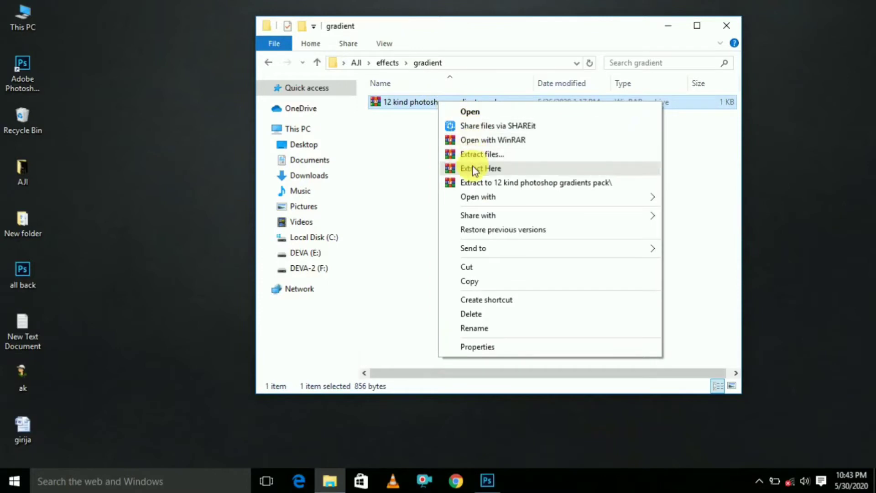
left_click(493, 169)
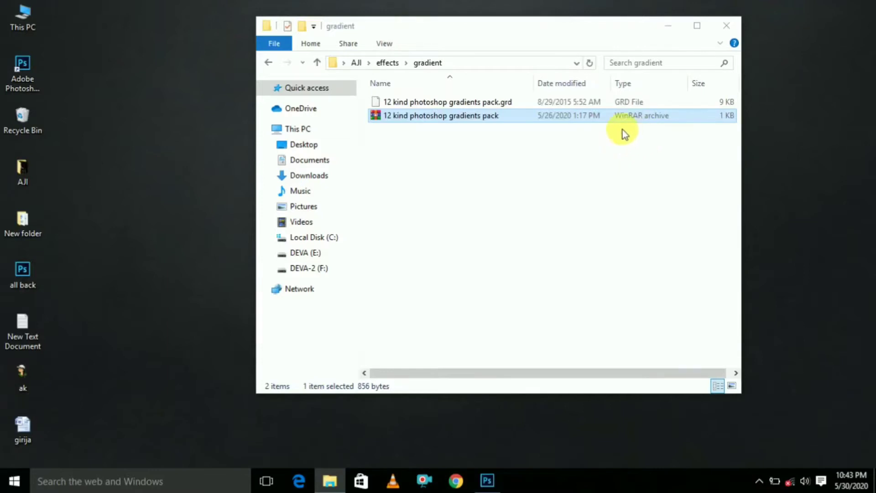
left_click(725, 26)
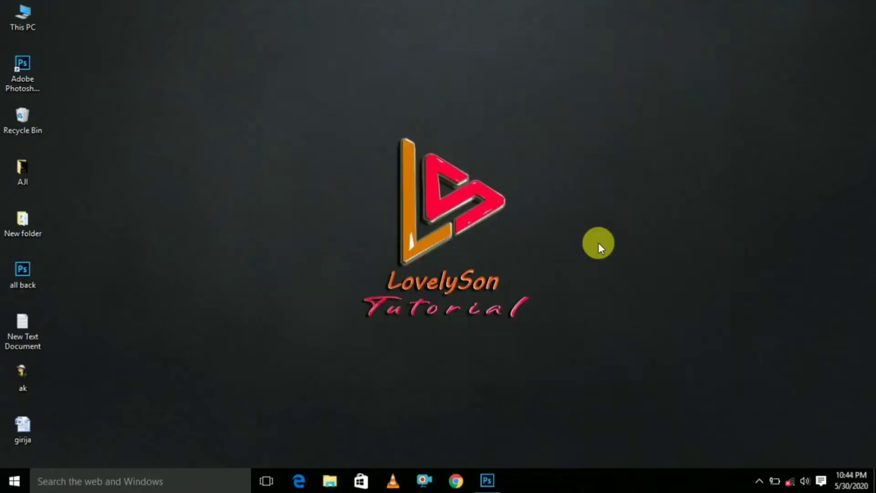
Step: In Photoshop's Open dialog, browse to effects > gradient, select the .grd pack, then cancel
left_click(489, 480)
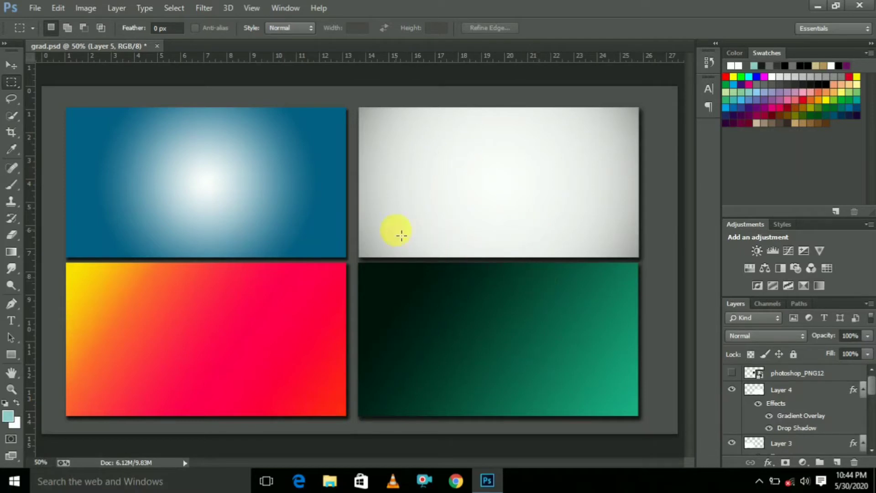
left_click(35, 8)
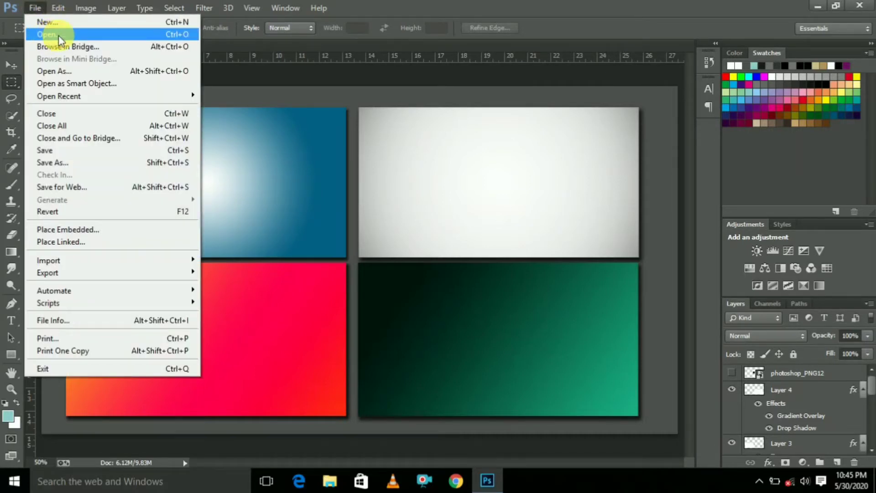
left_click(377, 136)
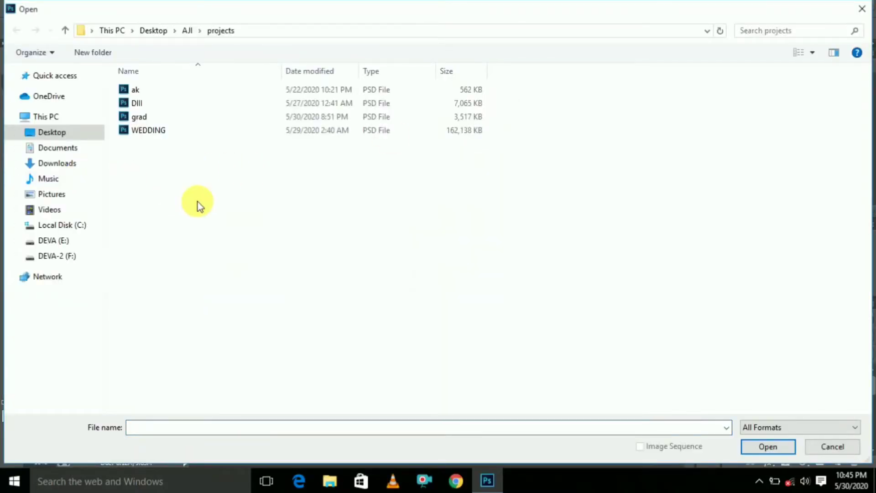
key("alt+Up")
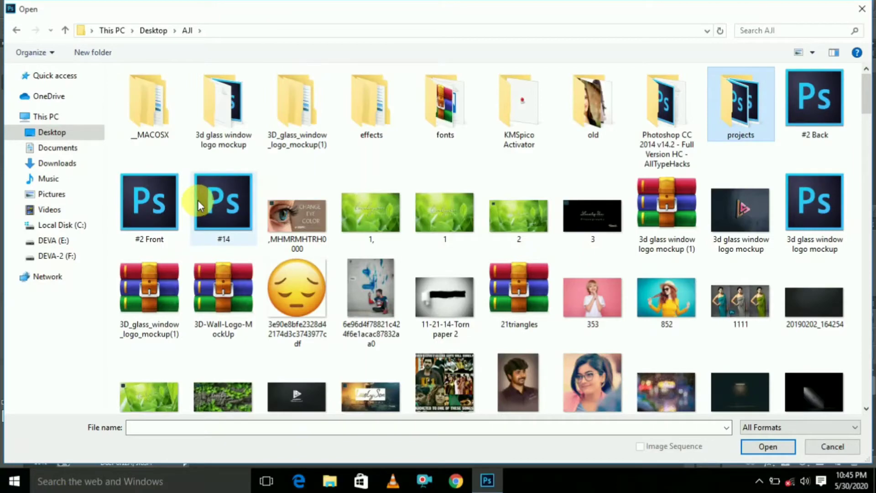
double_click(394, 98)
left_click(338, 91)
double_click(339, 92)
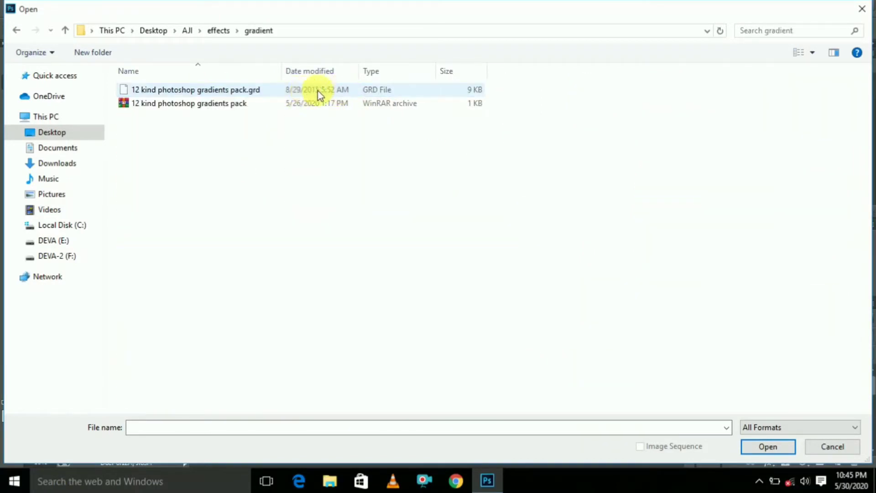
left_click(323, 92)
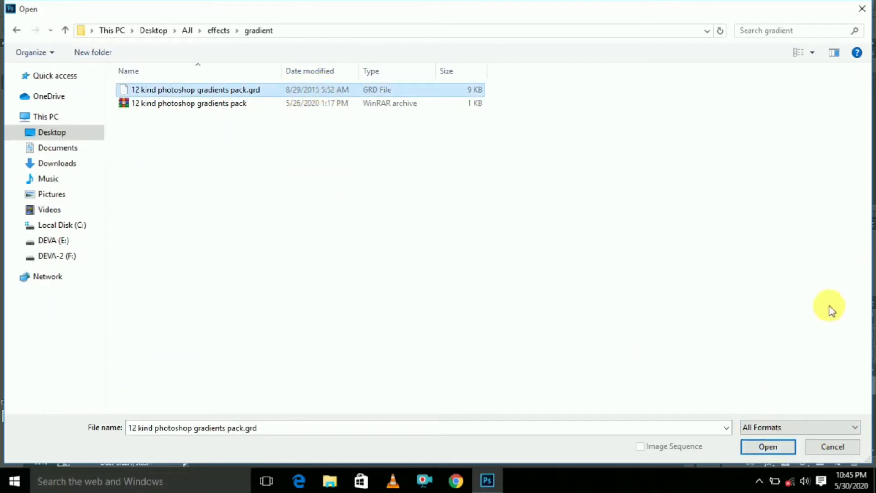
left_click(861, 11)
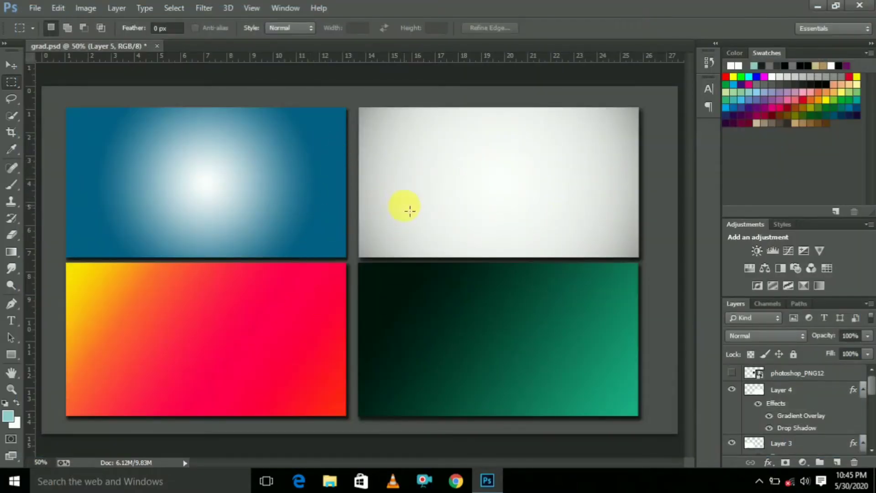
Step: Create a new 1980 × 1080 pixel document with a white background
left_click(38, 9)
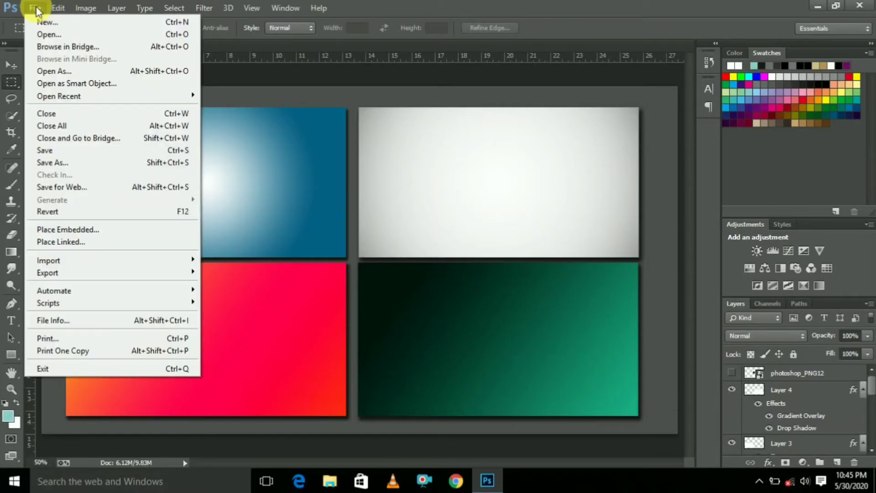
left_click(64, 27)
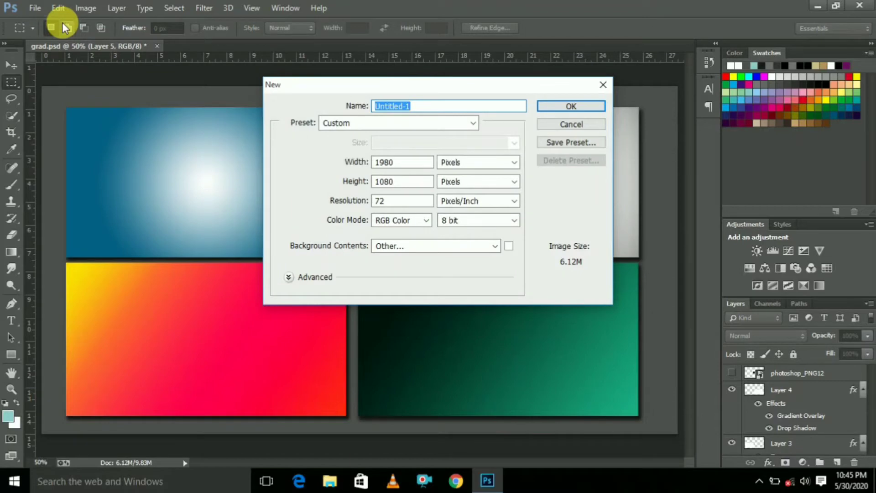
left_click(465, 164)
left_click(470, 174)
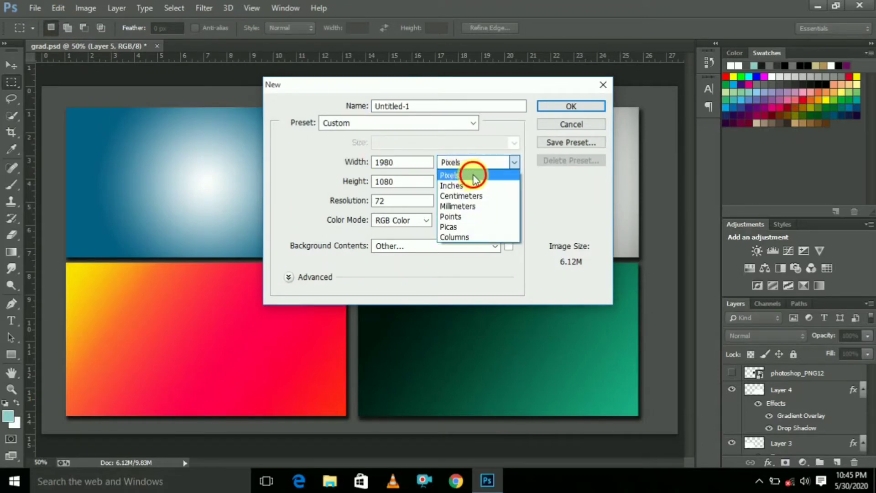
left_click(416, 162)
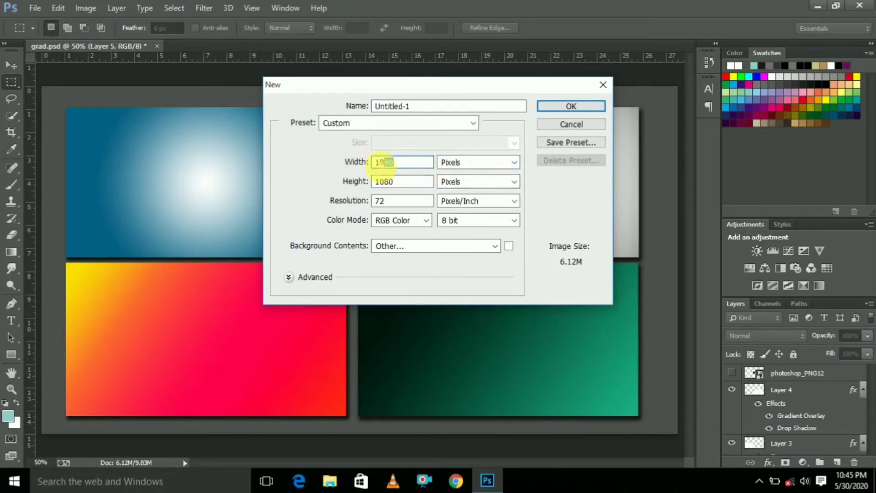
left_click(411, 181)
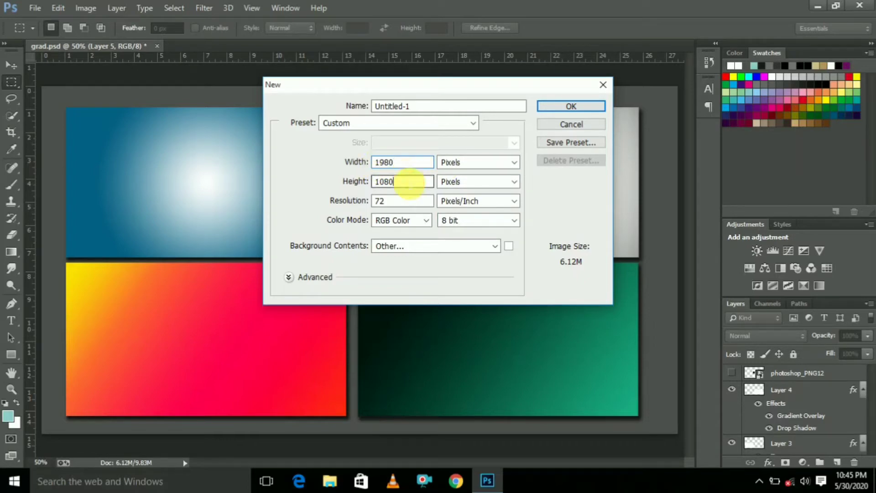
left_click(470, 248)
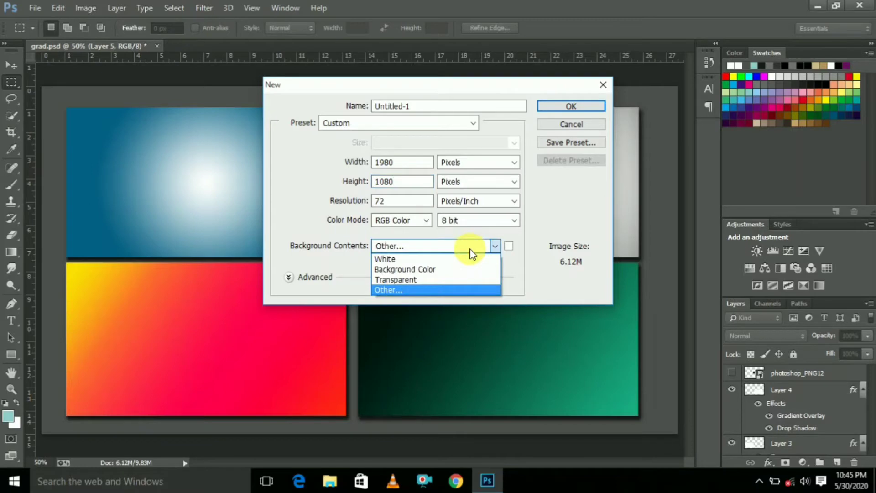
left_click(437, 259)
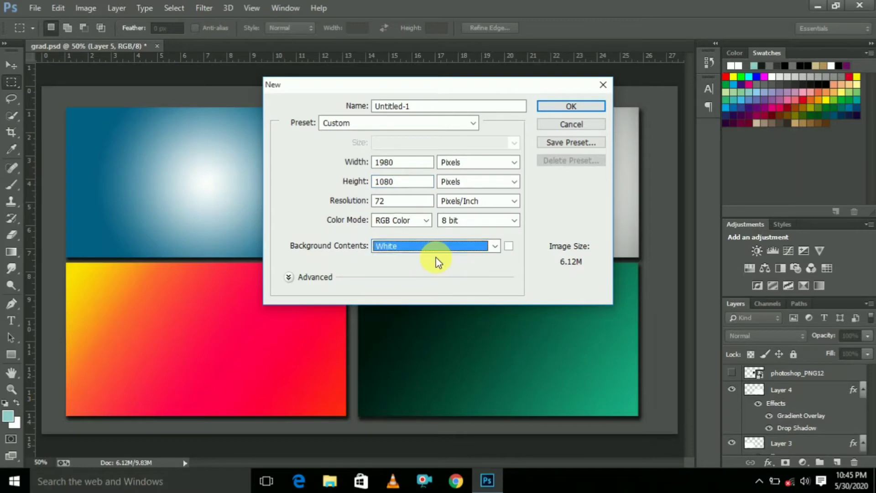
left_click(572, 106)
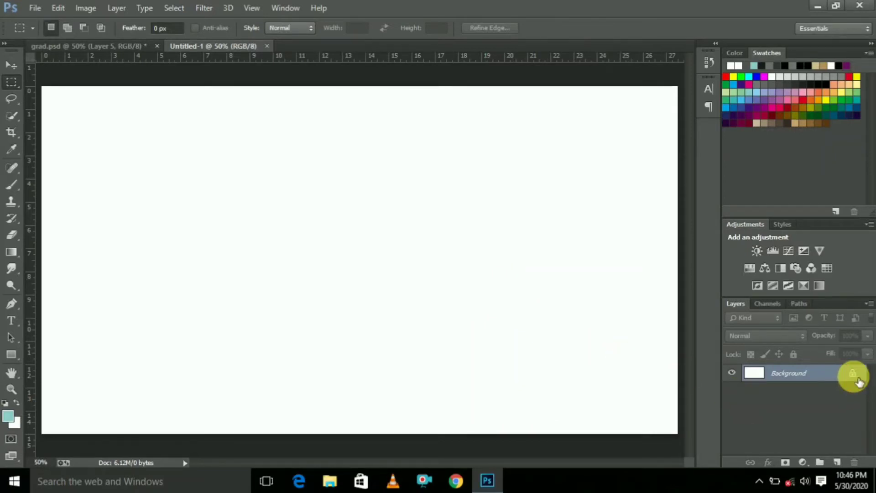
Step: Unlock the Background into Layer 0 and set the foreground colour to dark teal
left_click(853, 374)
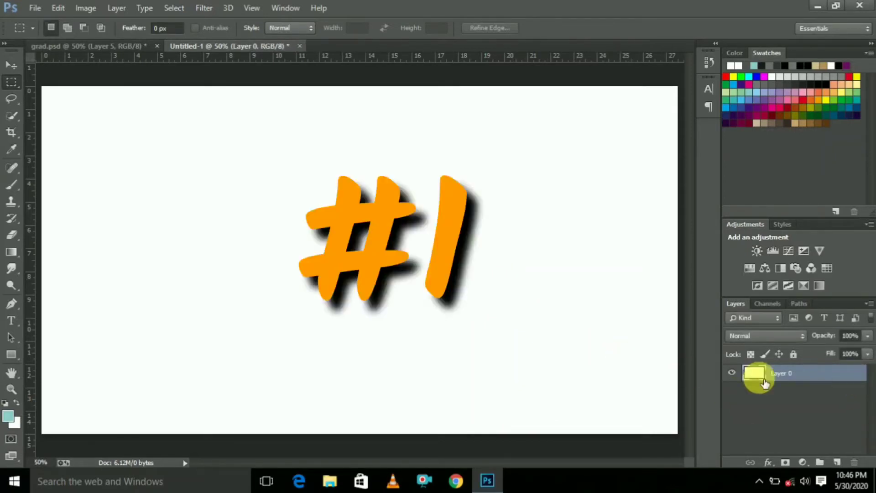
left_click(9, 418)
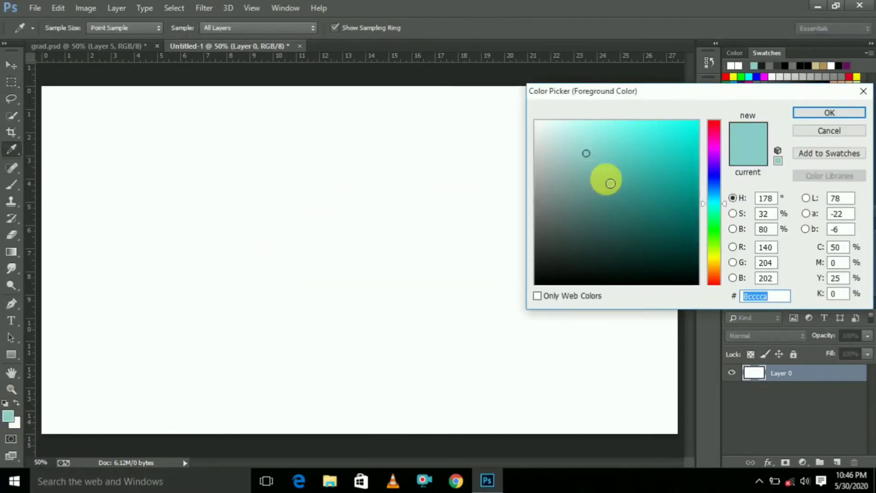
mouse_move(654, 199)
left_mouse_down()
mouse_move(668, 223)
mouse_move(663, 201)
mouse_move(666, 208)
left_mouse_up()
left_click(835, 115)
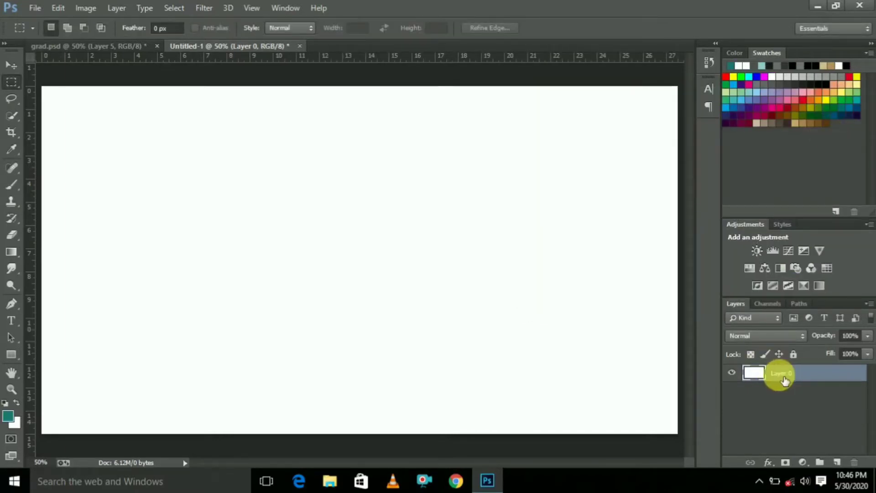
Step: Add a Gradient Overlay to Layer 0 using the Foreground to Background preset
right_click(784, 379)
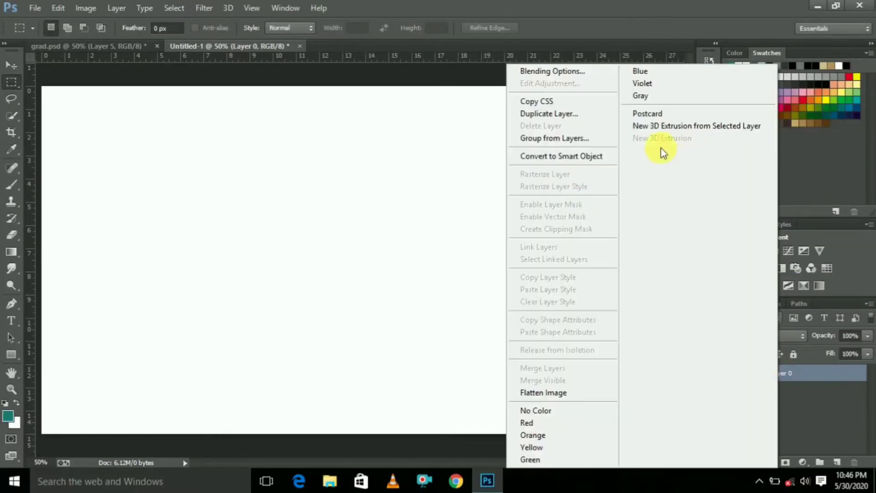
left_click(568, 73)
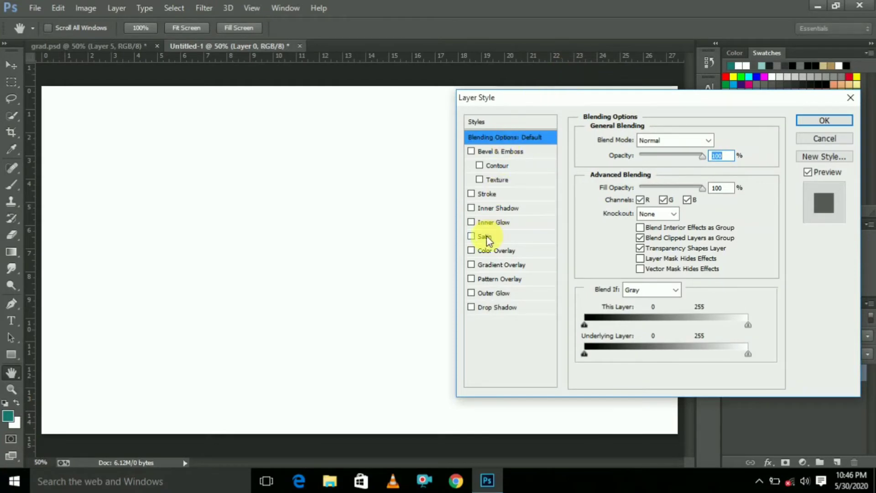
left_click(496, 268)
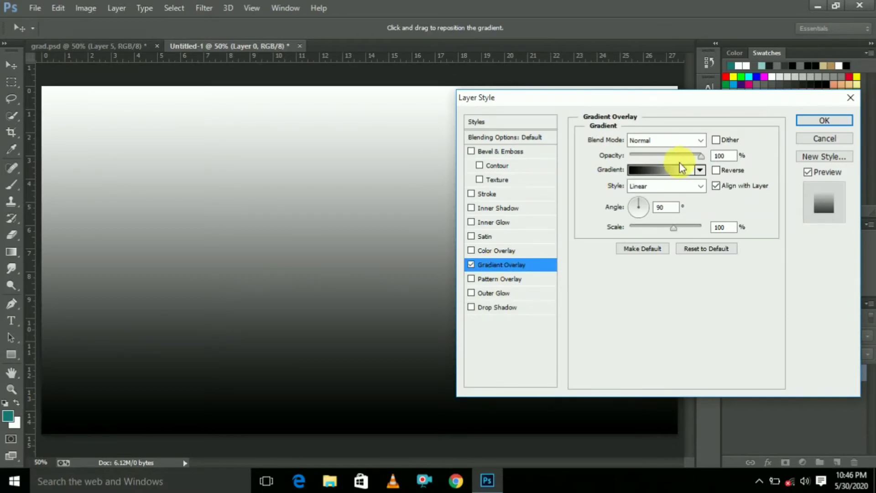
left_click(677, 175)
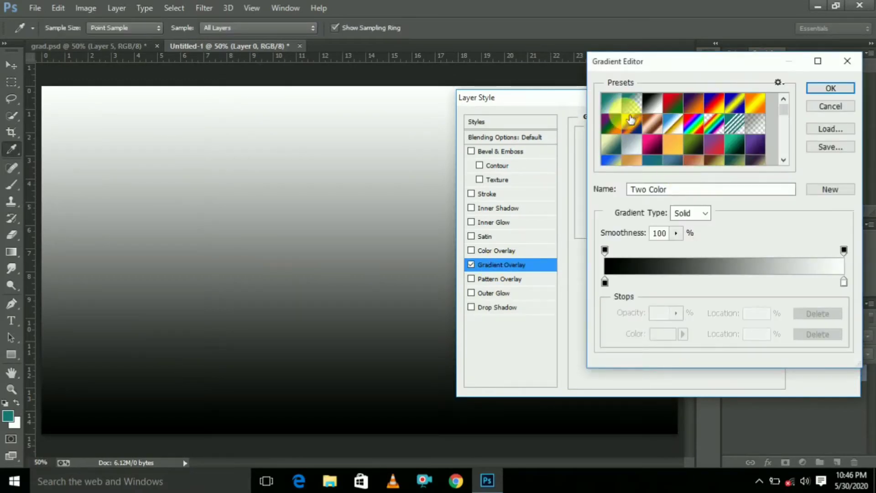
left_click(623, 112)
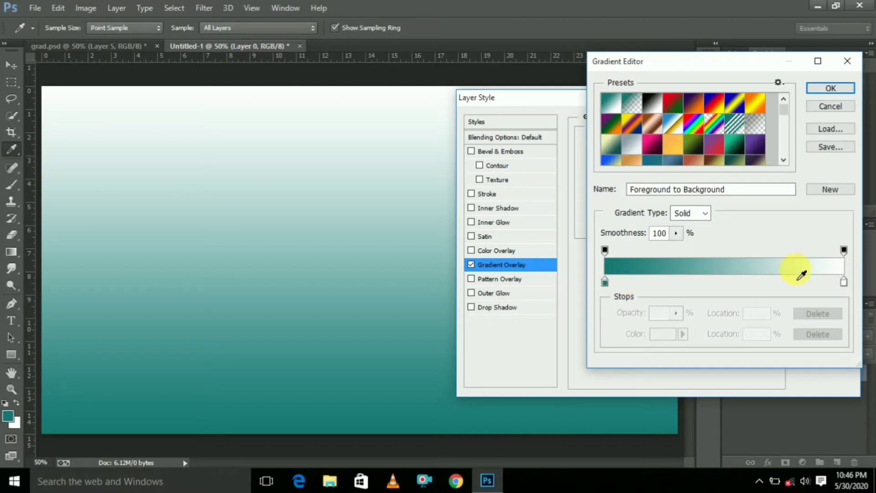
left_click(830, 88)
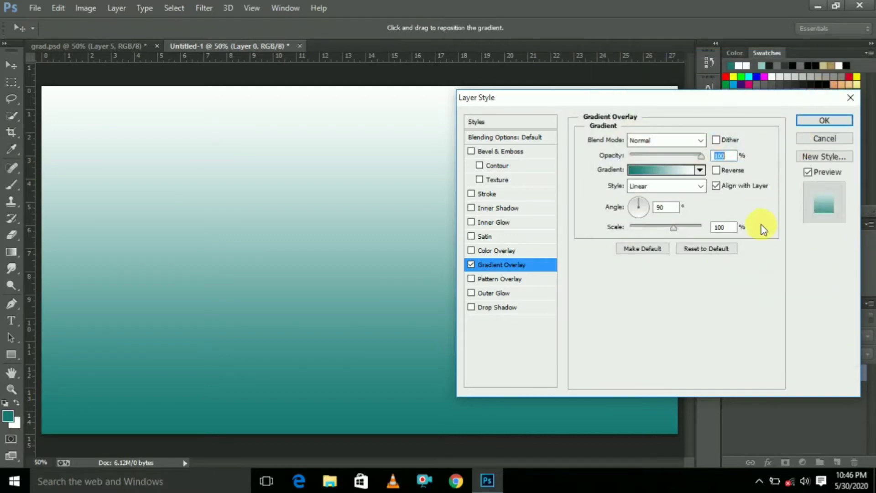
Step: Make the overlay radial and reversed at 150% scale, then apply it
left_click(695, 188)
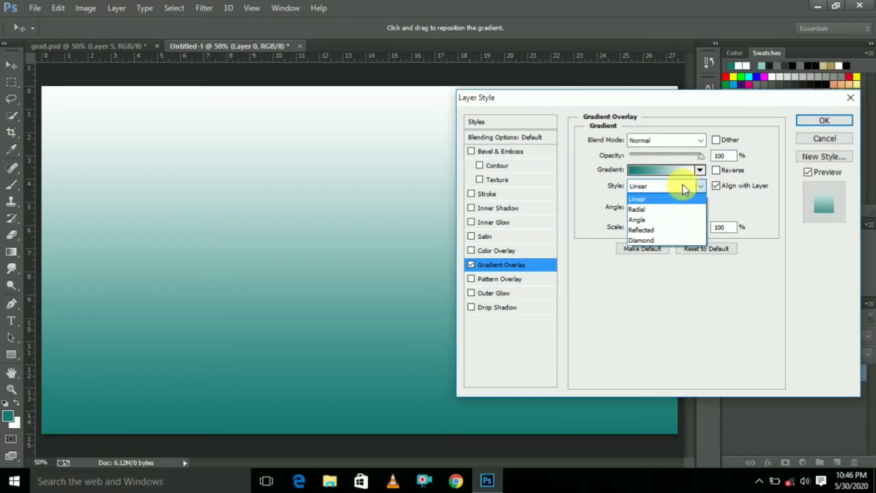
left_click(668, 211)
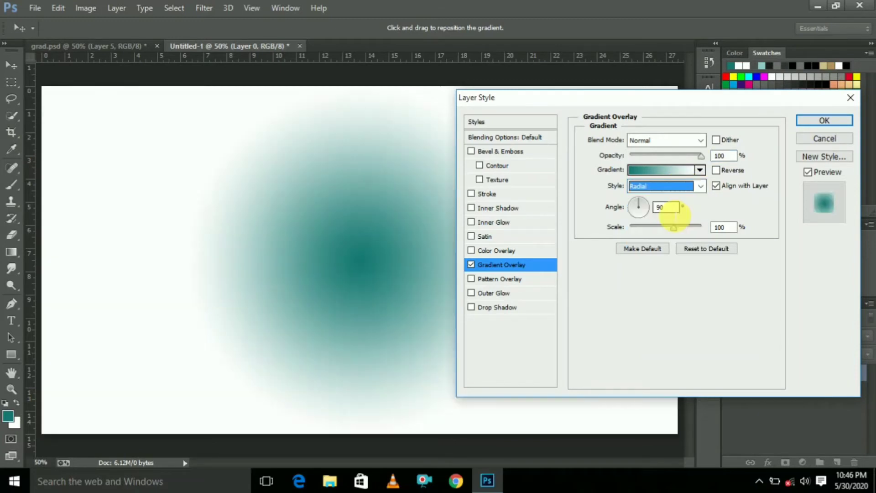
left_click(716, 170)
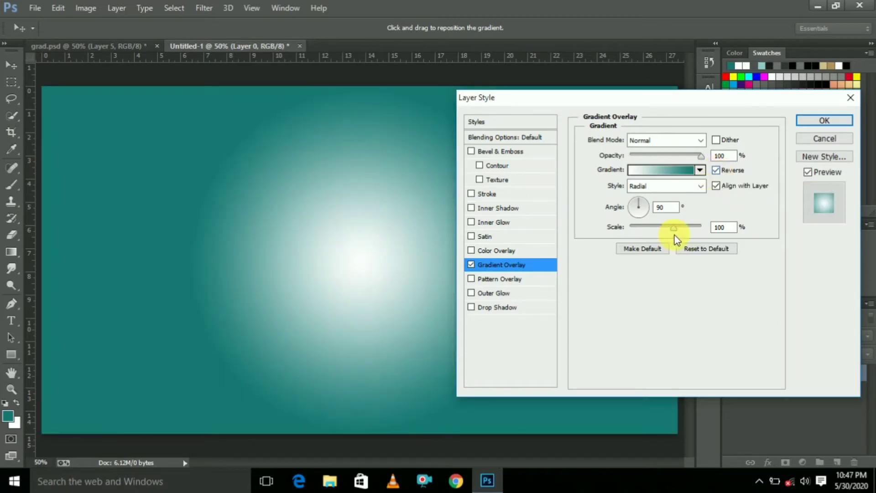
left_click_drag(676, 226, 706, 227)
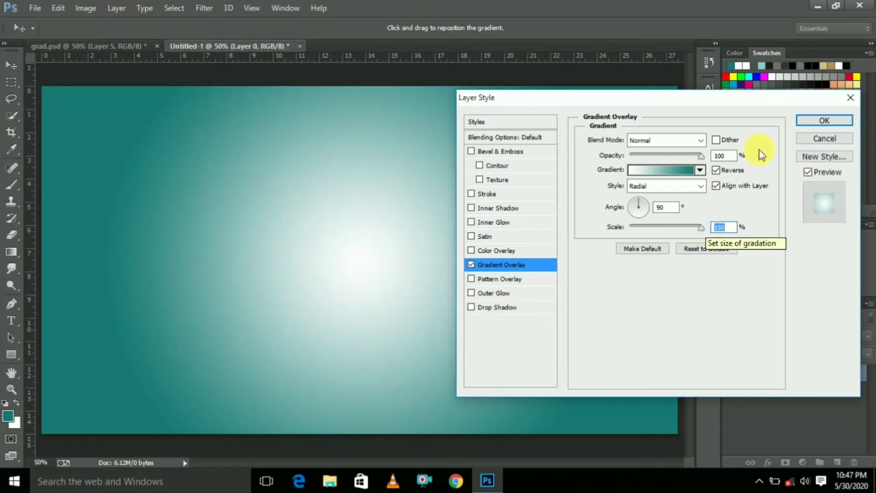
left_click(818, 122)
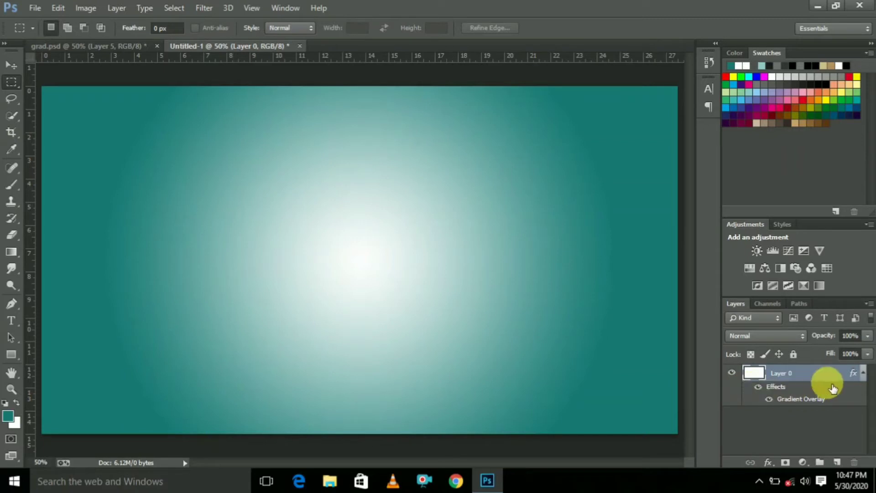
Step: Undo the radial overlay and enable a fresh Gradient Overlay on Layer 0
key("ctrl+z")
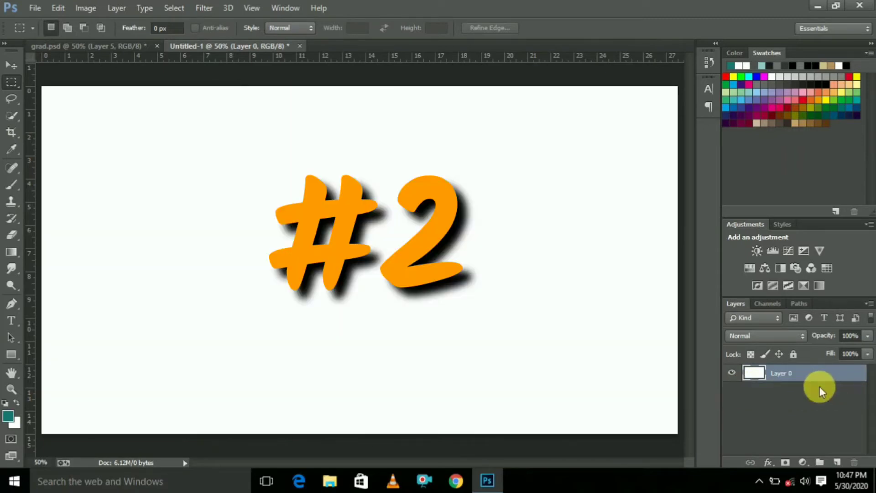
right_click(793, 378)
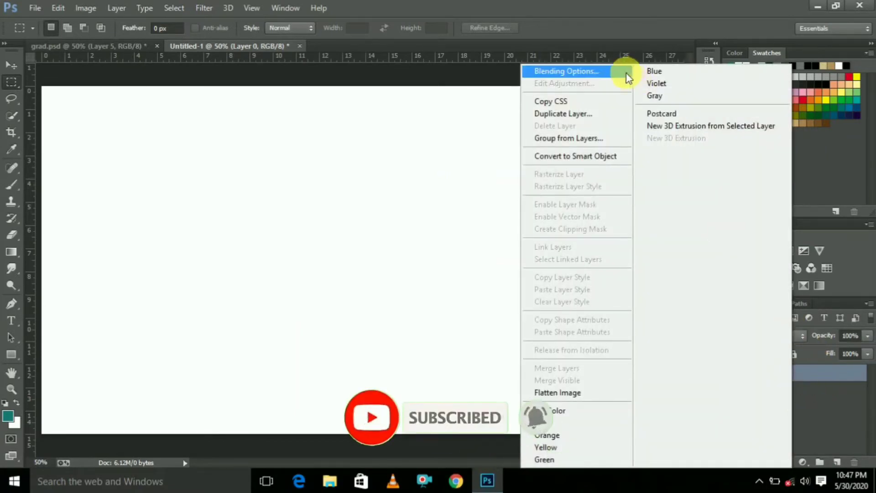
left_click(598, 73)
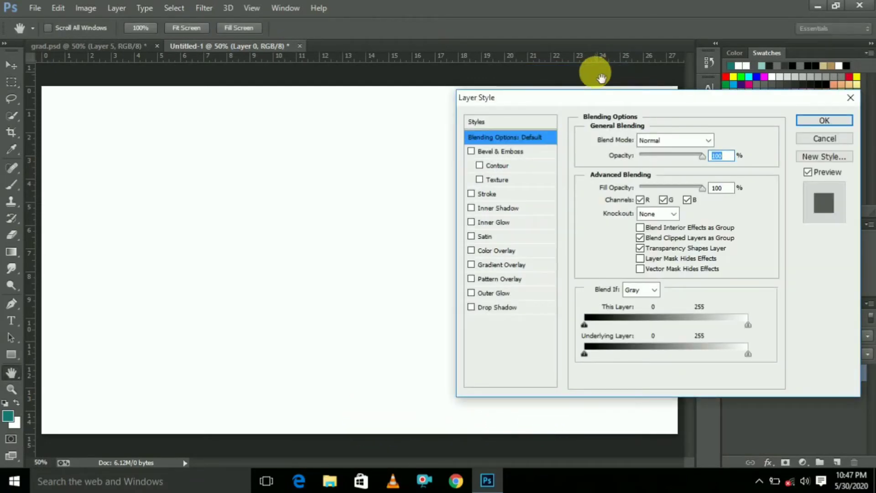
left_click(504, 265)
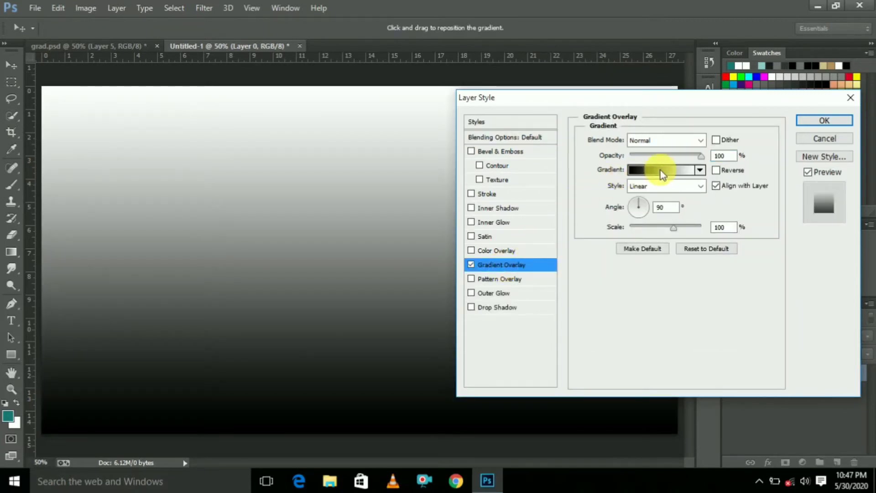
Step: Change the gradient's black starting stop to light grey c4c4c4 and accept the gradient
left_click(664, 170)
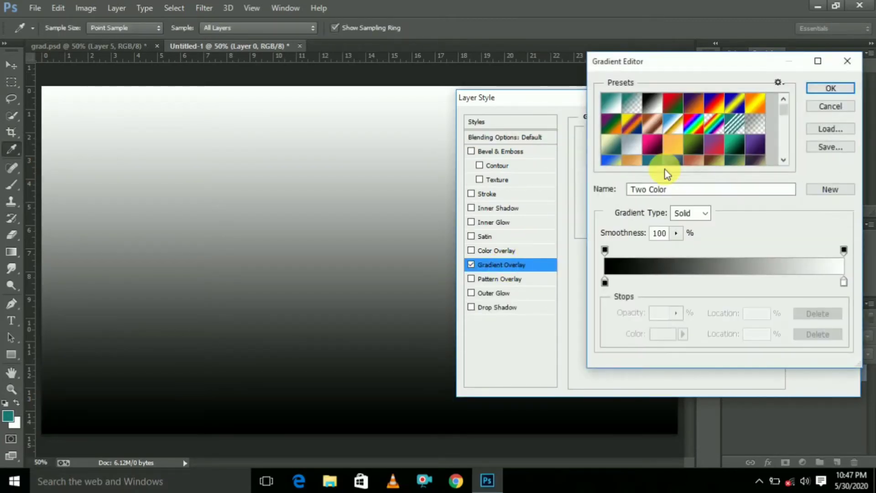
left_click(606, 284)
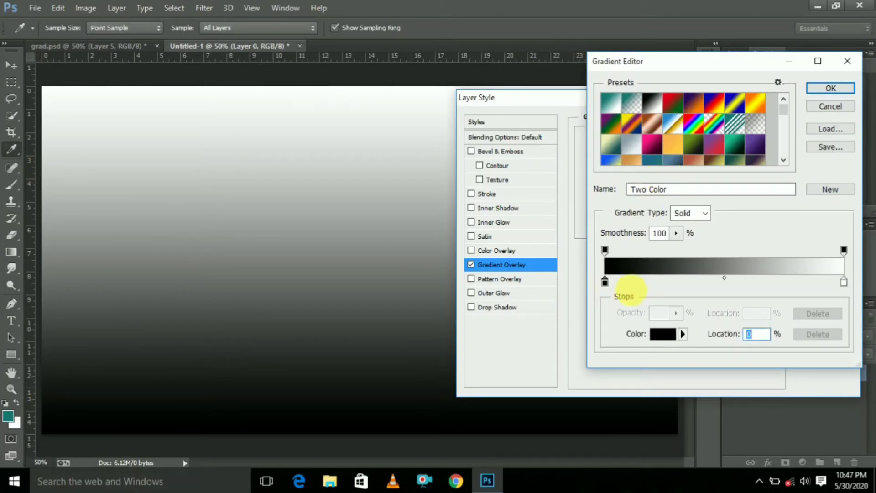
left_click(661, 332)
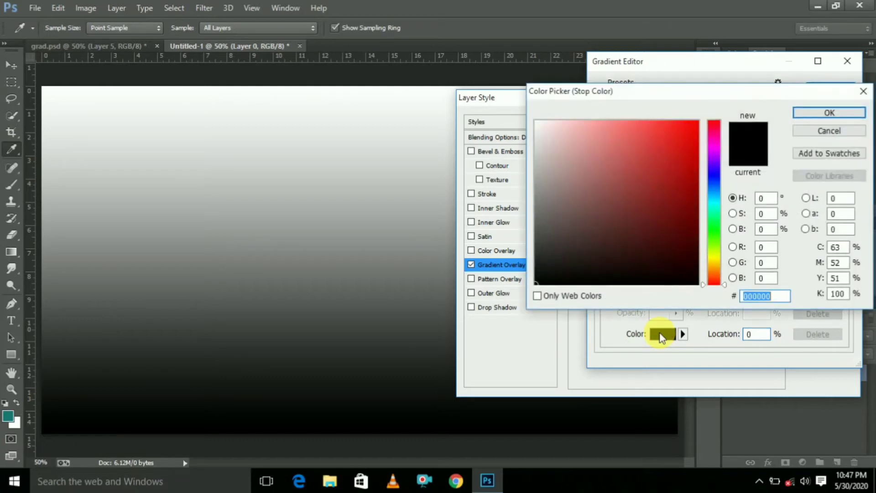
left_click(537, 147)
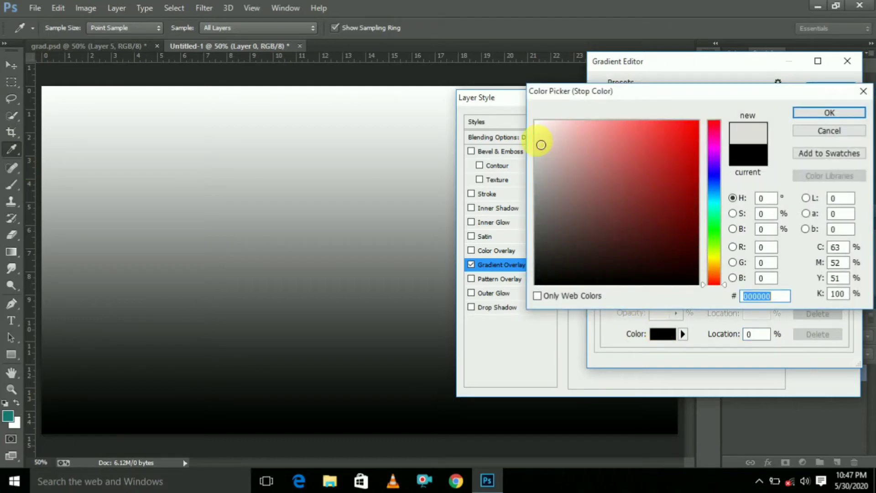
left_click_drag(539, 157, 534, 157)
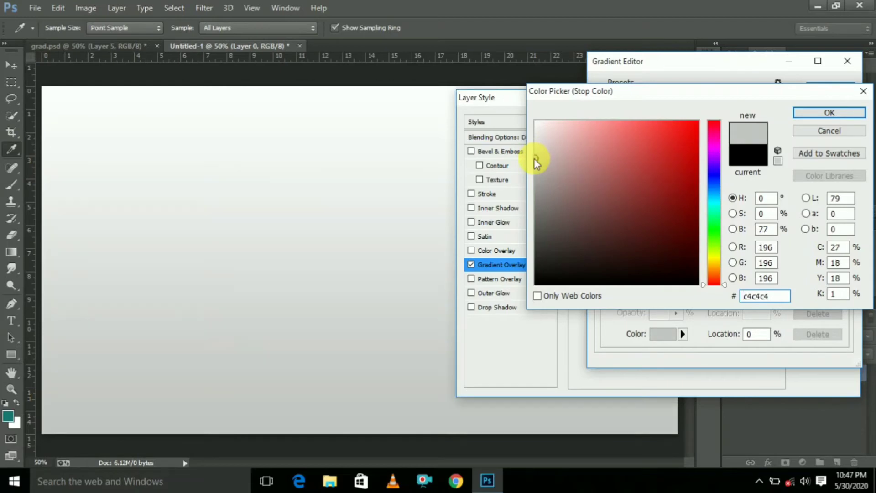
left_click_drag(790, 300, 738, 303)
left_click(777, 298)
left_click(829, 114)
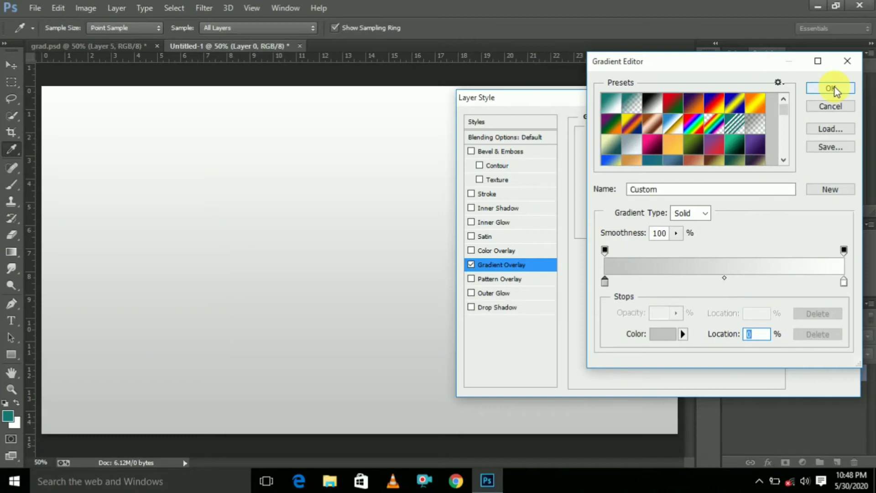
left_click(835, 88)
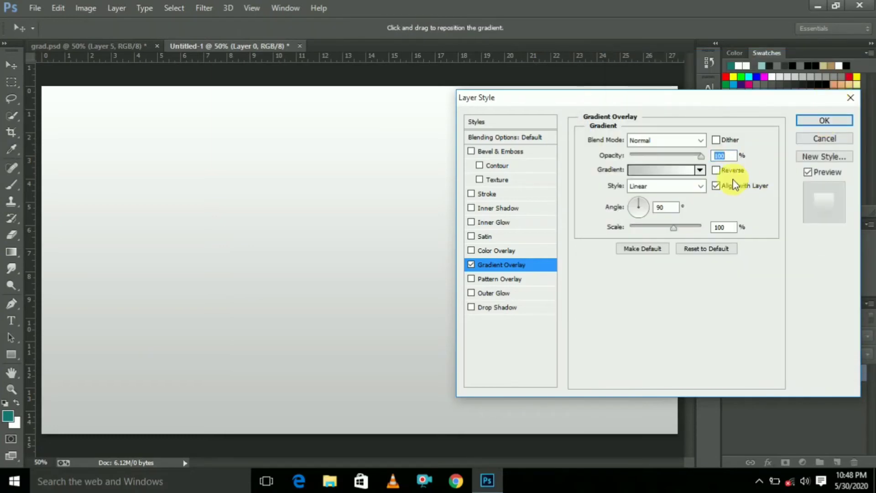
Step: Set the grey overlay to a reversed radial style with slightly larger scale and apply it
left_click(683, 185)
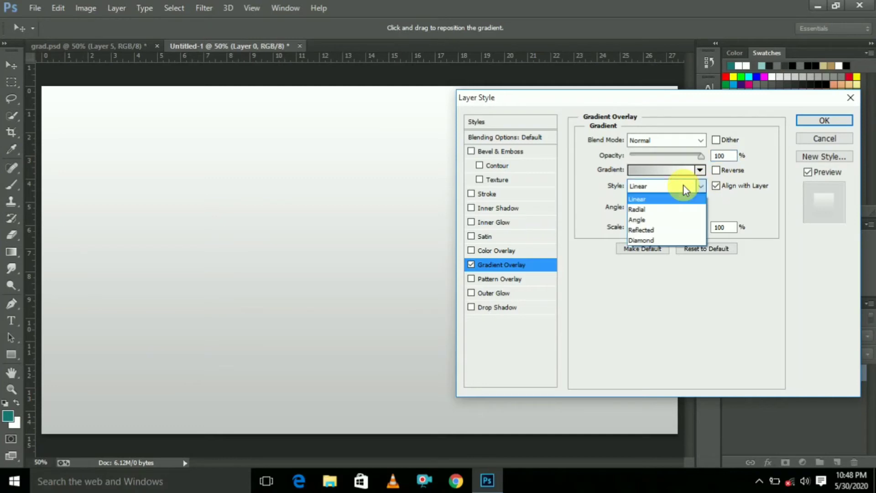
left_click(670, 209)
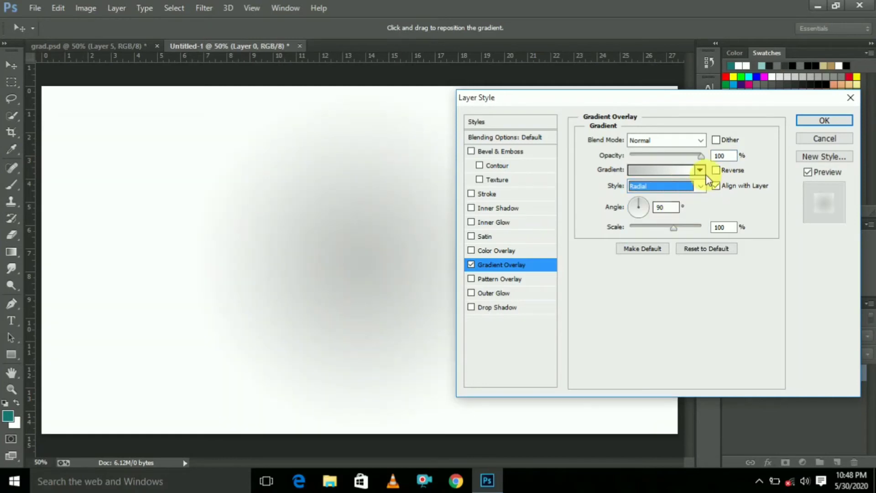
left_click(718, 171)
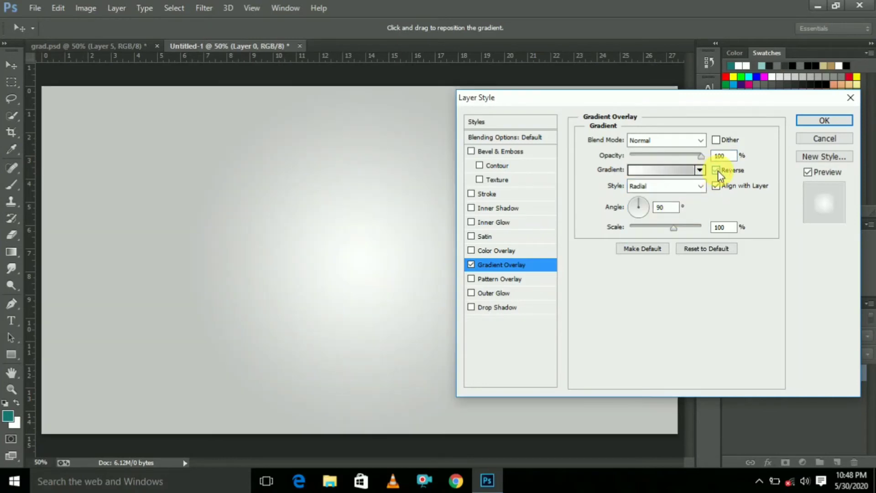
left_click_drag(674, 227, 676, 228)
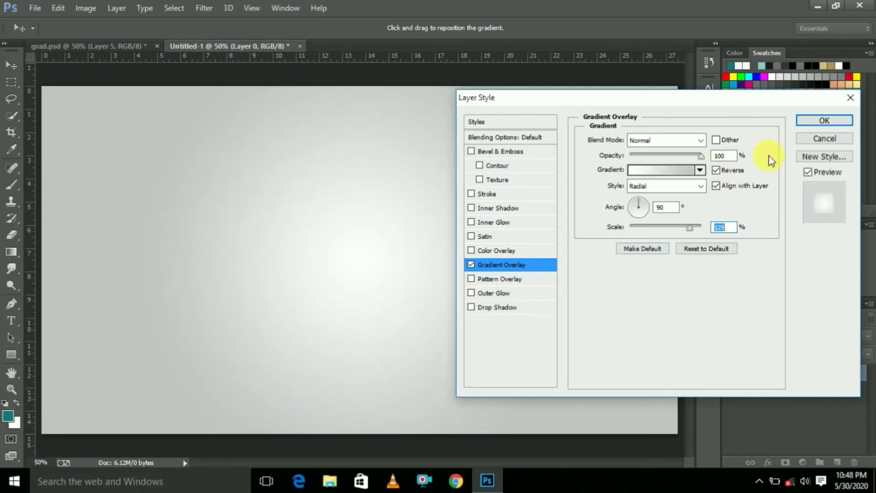
left_click(820, 122)
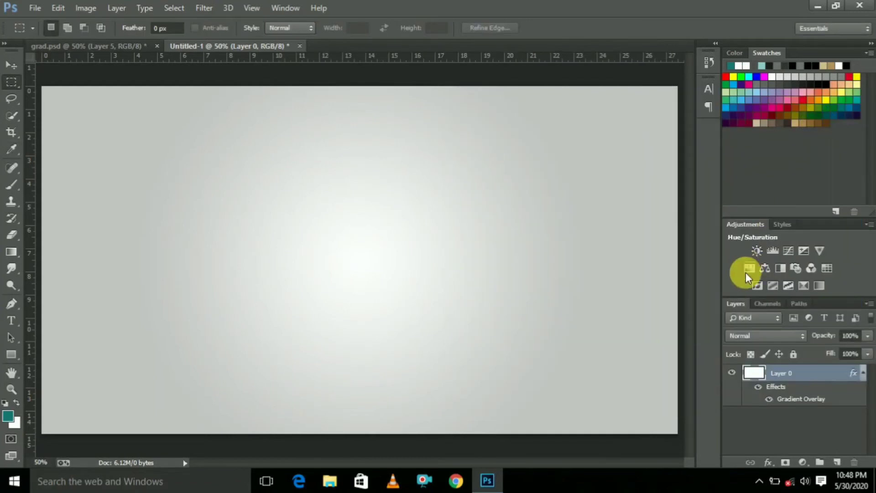
Step: Add a new empty layer and Merge Visible into a single Layer 1
left_click(840, 460)
left_click(789, 375)
right_click(791, 377)
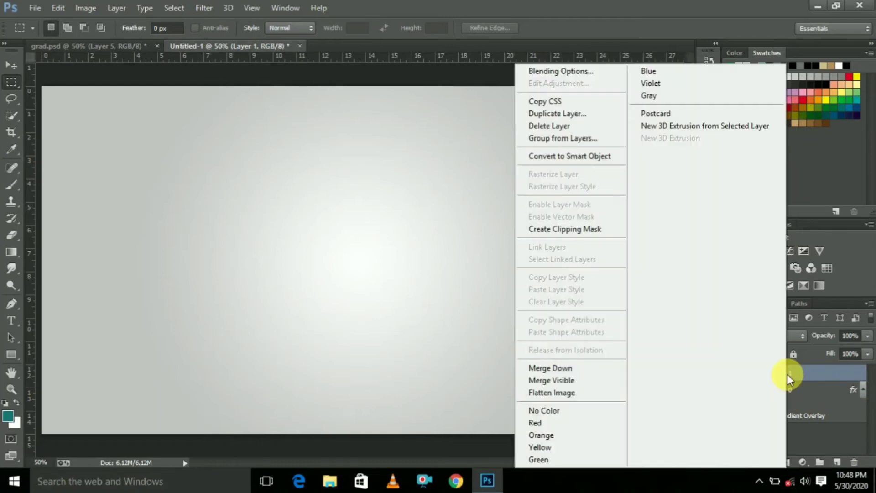
left_click(589, 384)
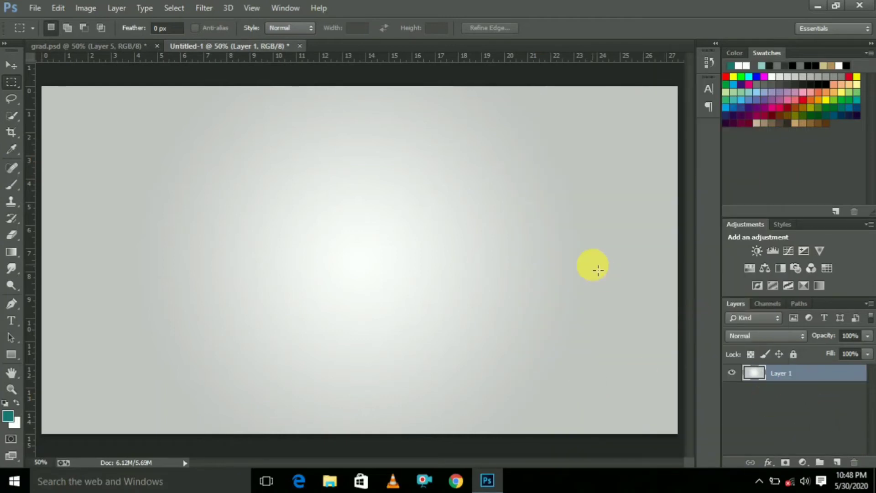
Step: Apply a Lens Correction vignette amount of -41 to Layer 1 to darken the canvas edges
left_click(202, 10)
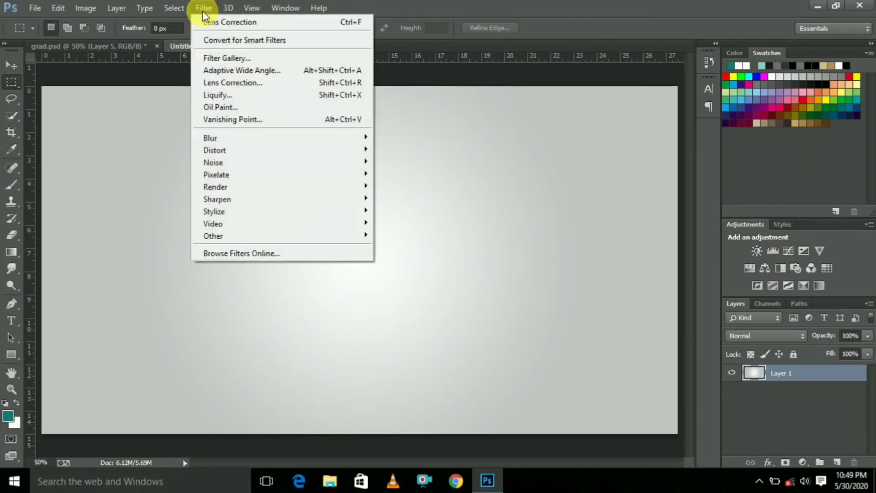
left_click(318, 83)
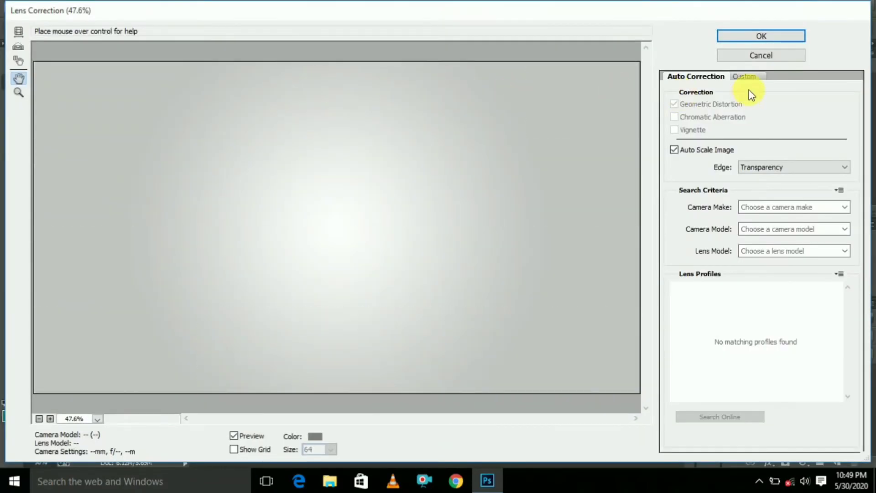
left_click(745, 76)
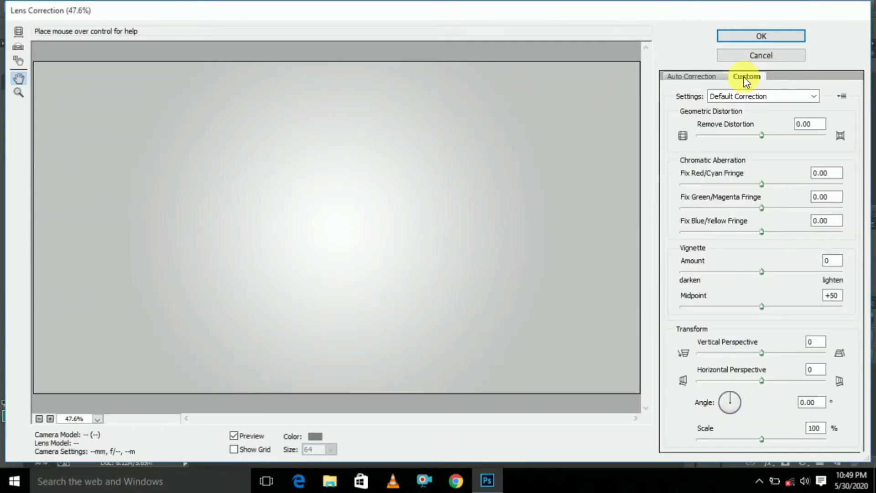
left_click_drag(763, 272, 735, 274)
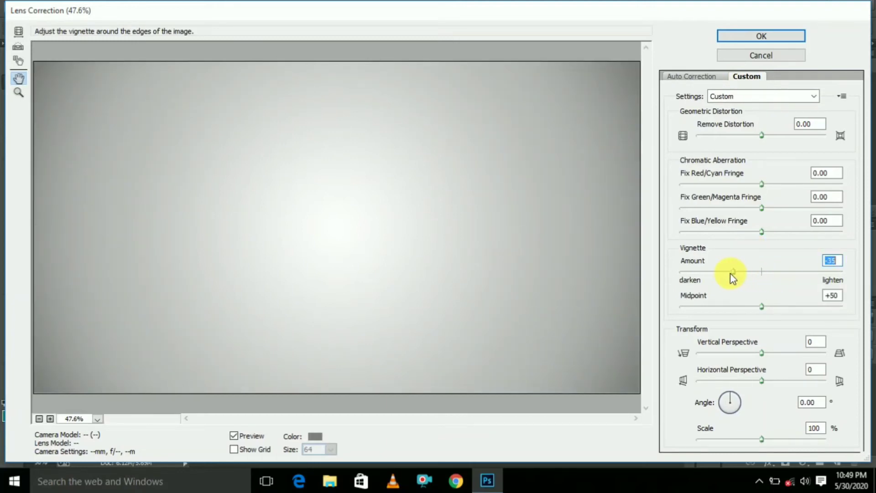
left_click_drag(730, 273, 728, 273)
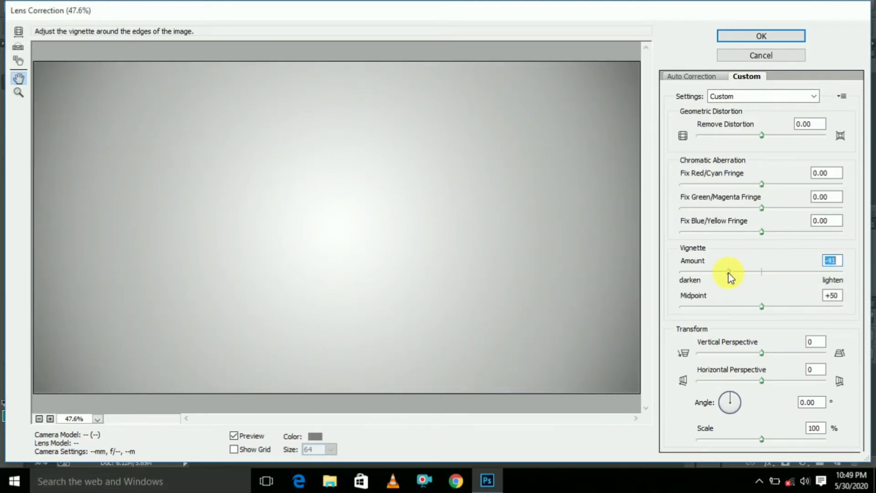
left_click(766, 36)
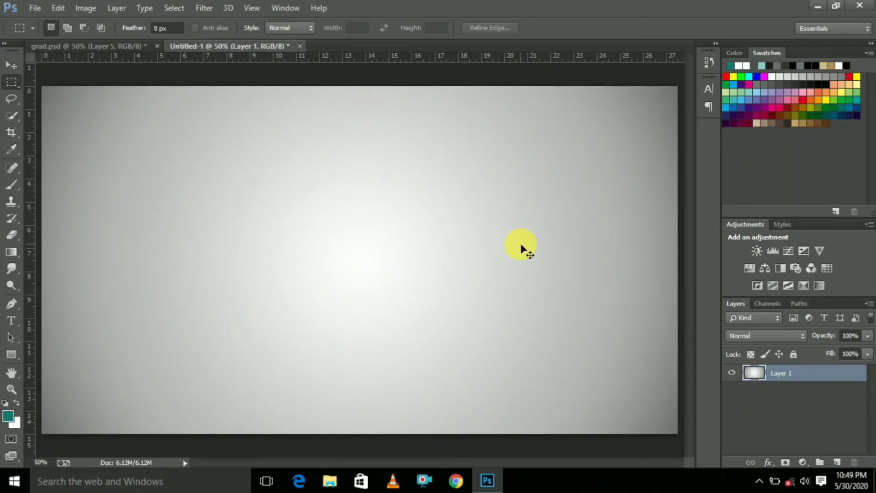
Step: Step the history back to the plain white Background and unlock it as Layer 0
key("ctrl+z")
key("ctrl+alt+z")
key("ctrl+alt+z")
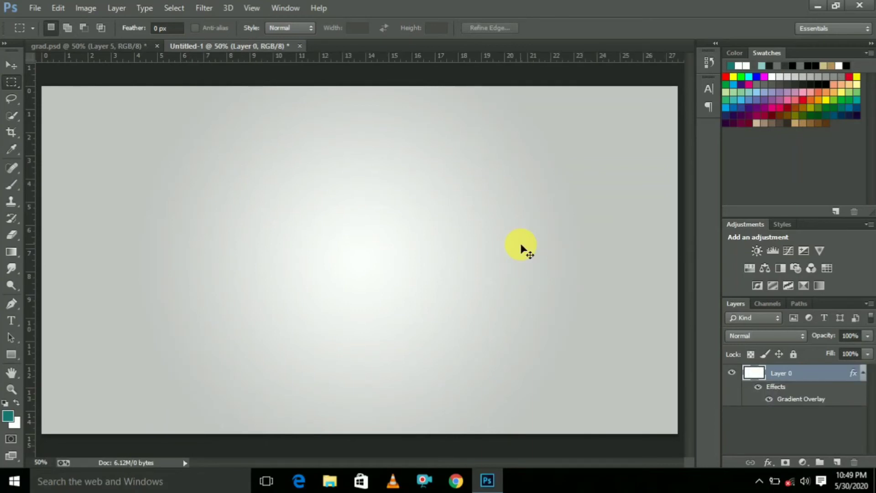
key("ctrl+shift+z")
key("ctrl+shift+z")
key("ctrl+shift+z")
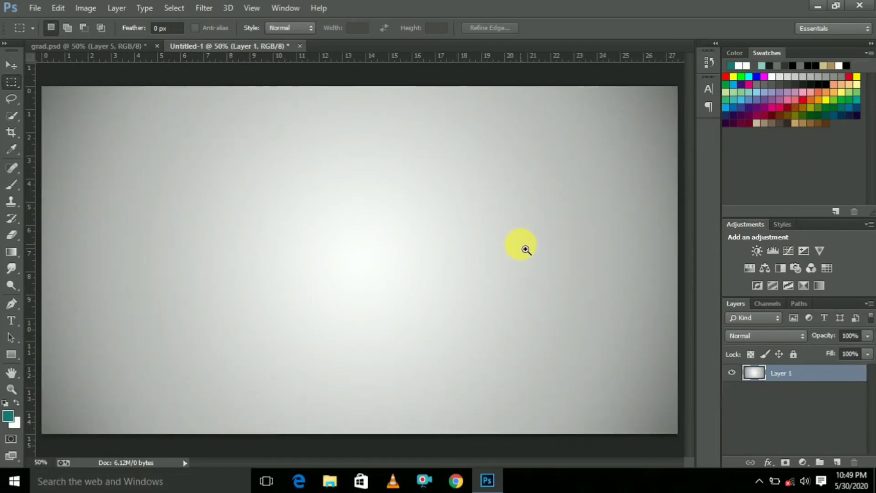
key("ctrl+alt+z")
key("ctrl+alt+z")
key("ctrl+shift+z")
key("ctrl+shift+z")
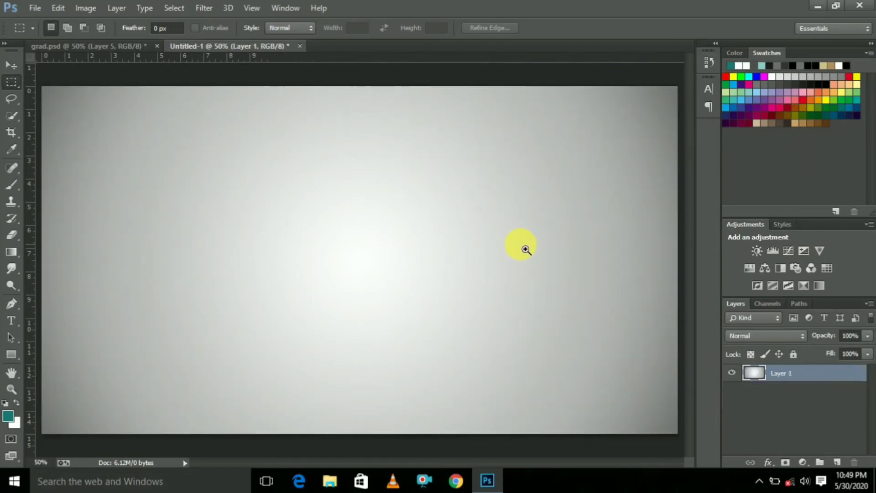
key("ctrl+alt+z")
key("ctrl+alt+z")
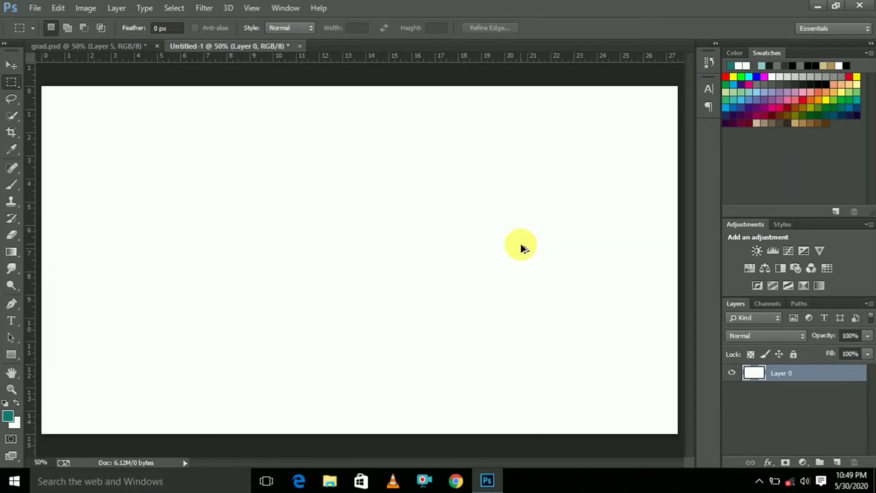
key("ctrl+alt+z")
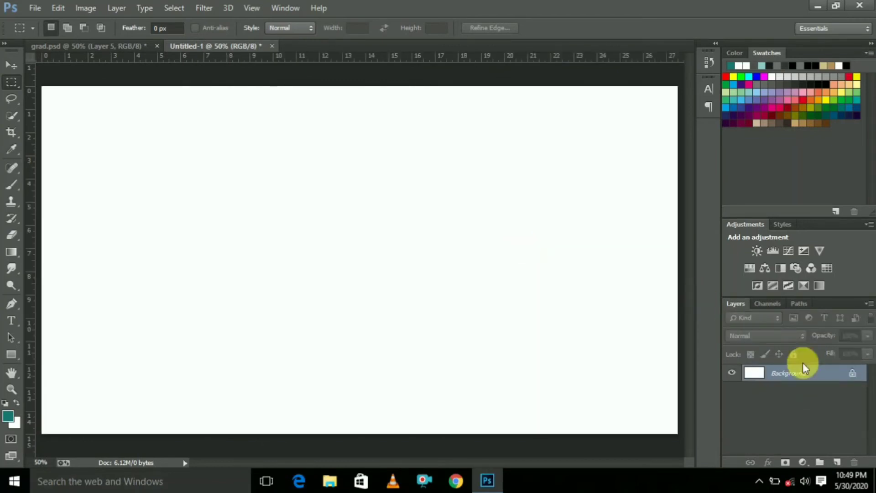
left_click(852, 373)
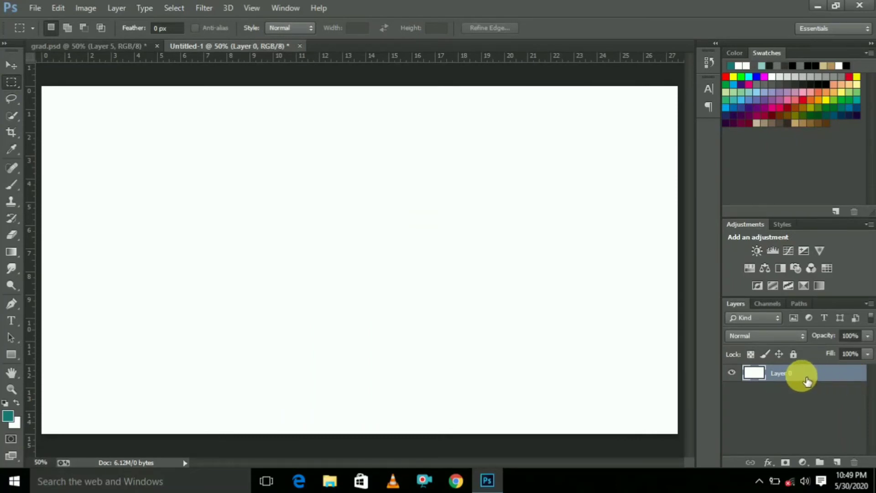
Step: Add a Gradient Overlay to Layer 0 through its Blending Options
right_click(805, 381)
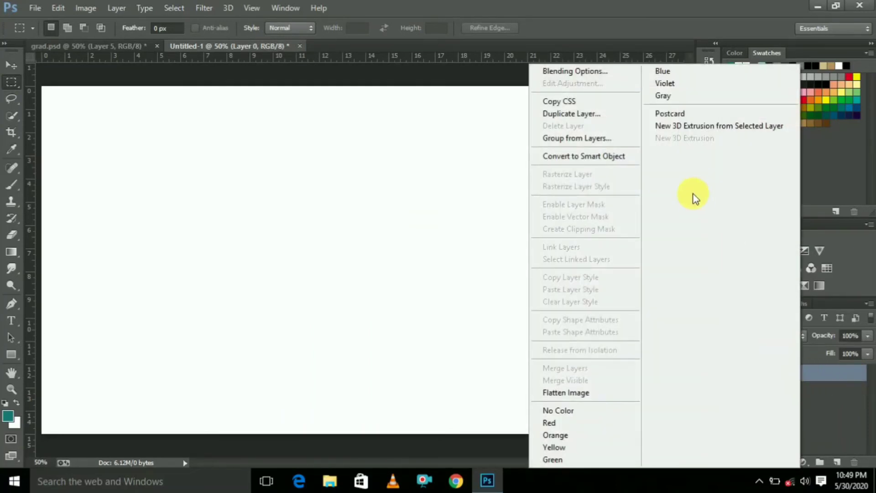
left_click(596, 72)
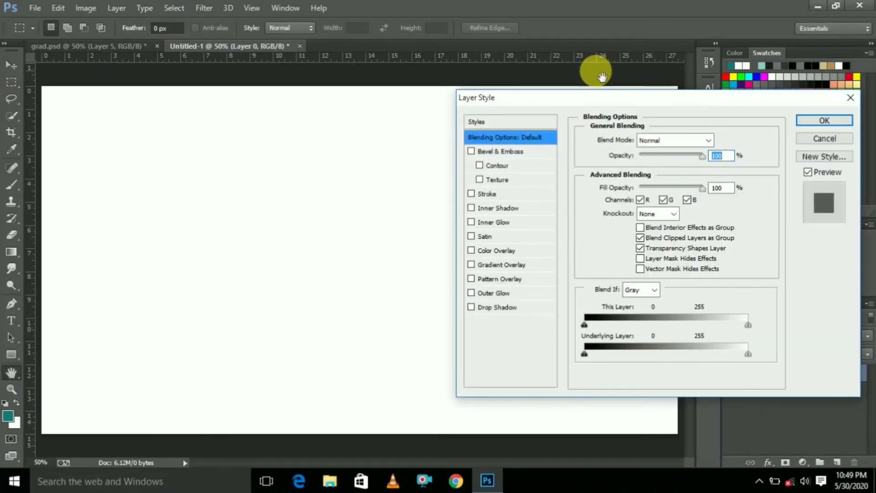
left_click(509, 264)
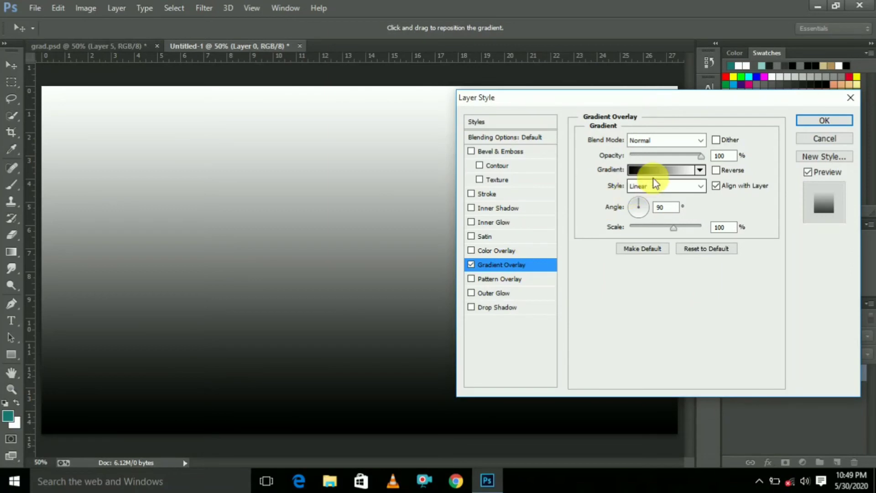
Step: Choose the WA-Sunrise gradient preset, yellow fading to red-orange, for the overlay
left_click(667, 170)
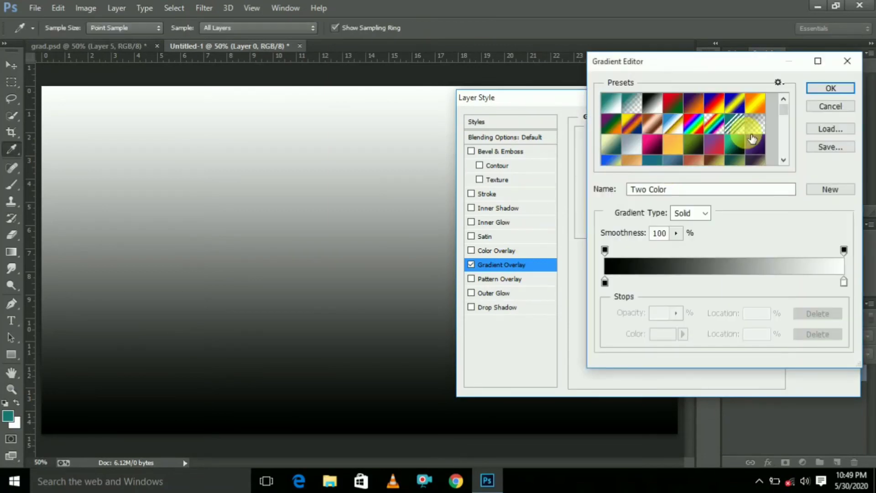
left_click_drag(783, 106, 784, 130)
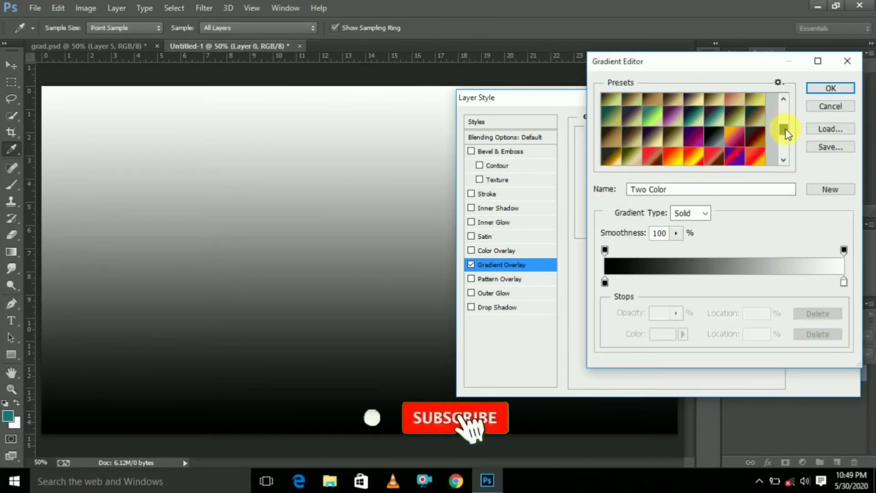
left_click(753, 148)
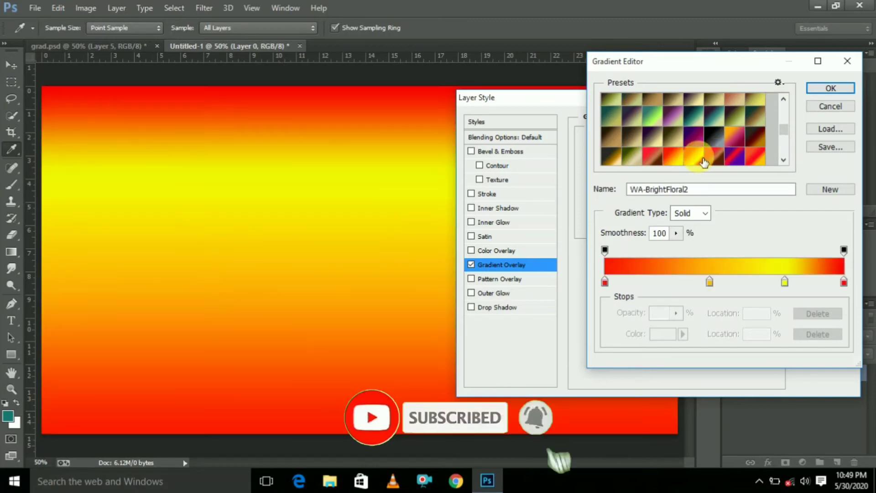
mouse_move(786, 135)
left_mouse_down()
mouse_move(786, 156)
mouse_move(785, 135)
left_mouse_up()
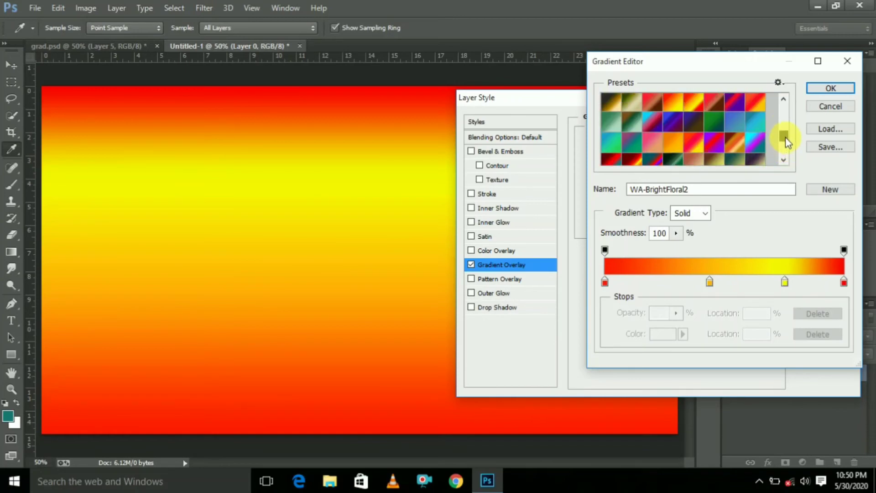
left_click(701, 150)
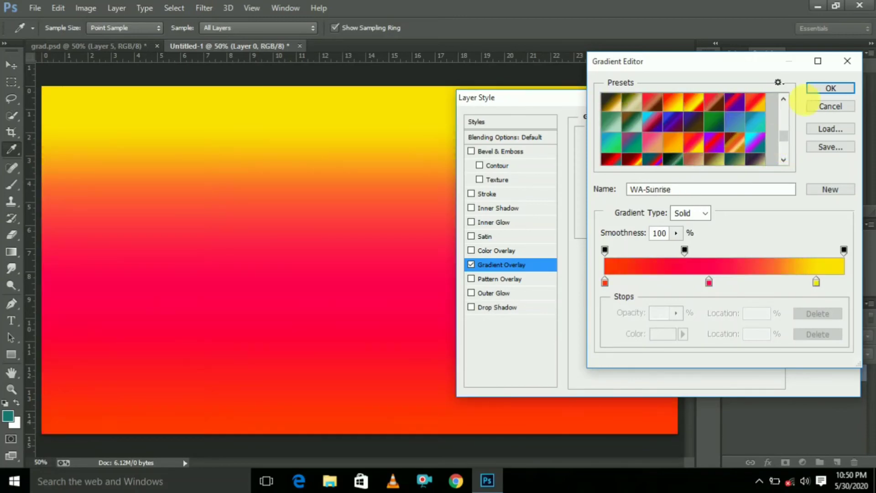
left_click(829, 89)
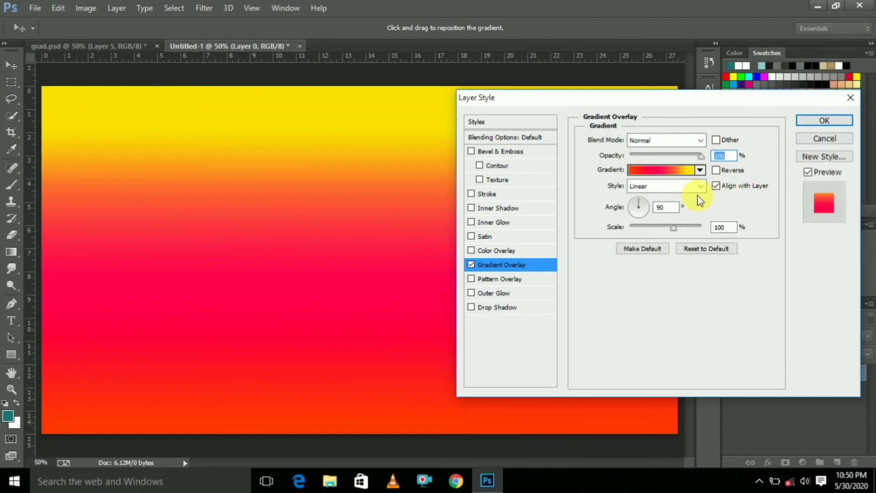
Step: Apply the sunrise overlay as Linear at -30° angle and 137% scale, then undo it
left_click(686, 190)
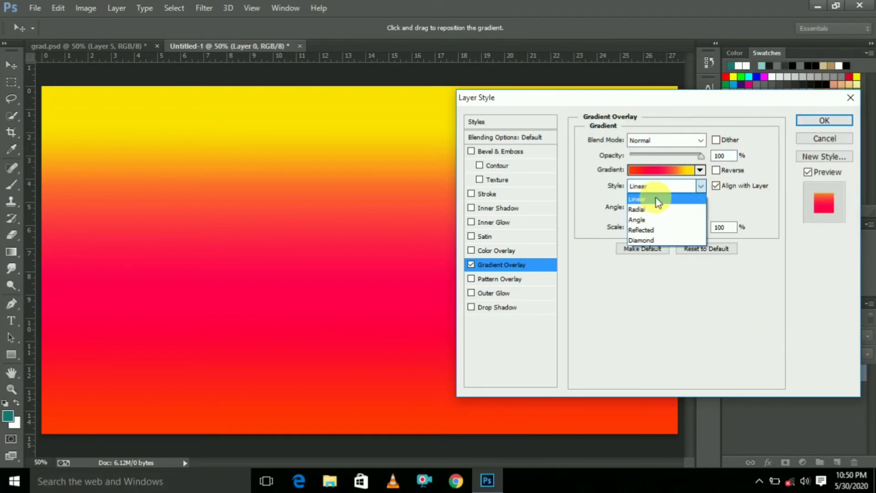
left_click(655, 198)
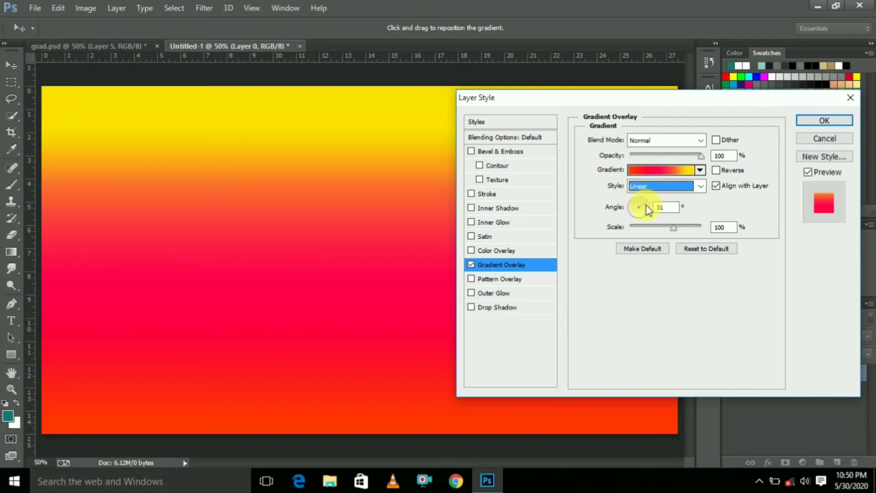
left_click(650, 218)
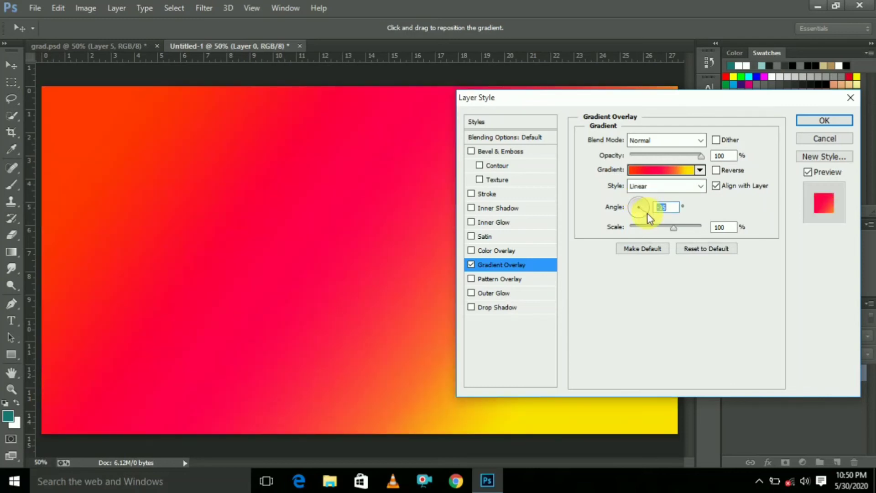
type("-30")
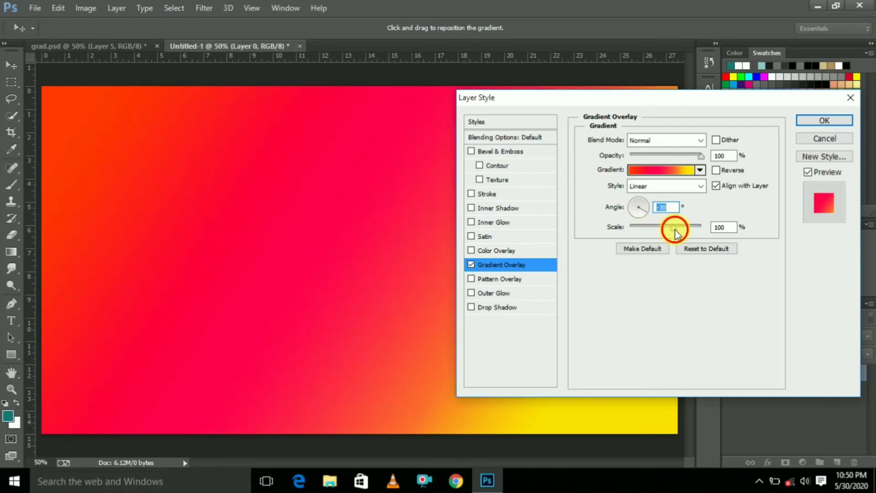
left_click_drag(675, 228, 694, 229)
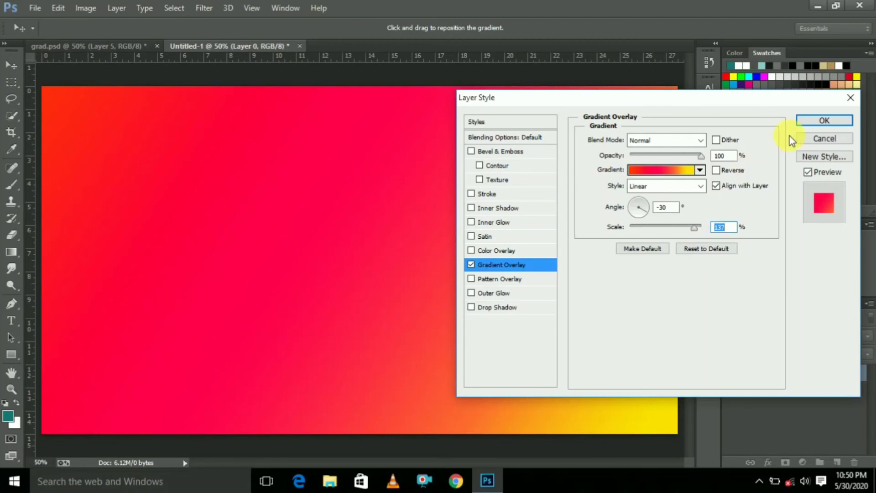
left_click(824, 120)
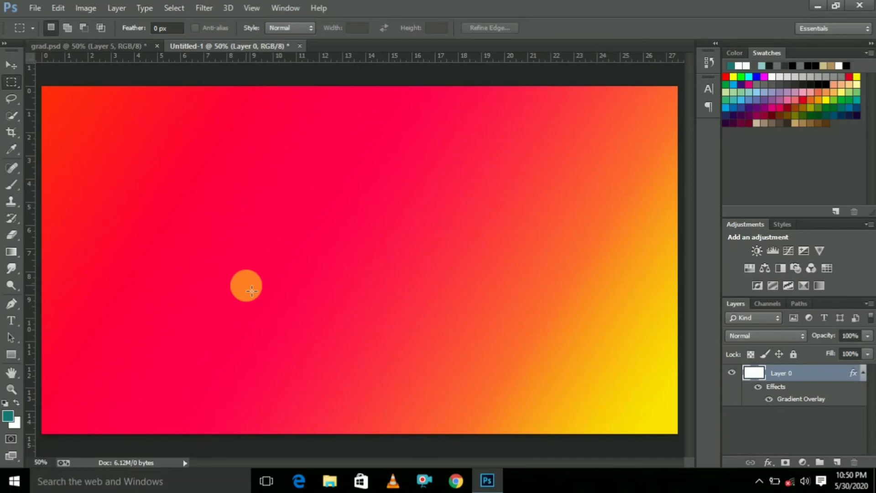
key("ctrl+z")
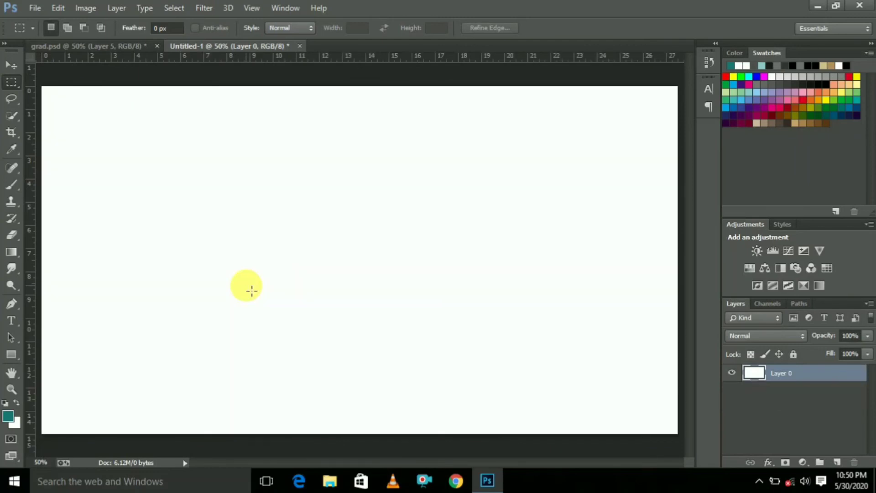
Step: Turn on a Gradient Overlay for Layer 0 from its Blending Options
right_click(786, 374)
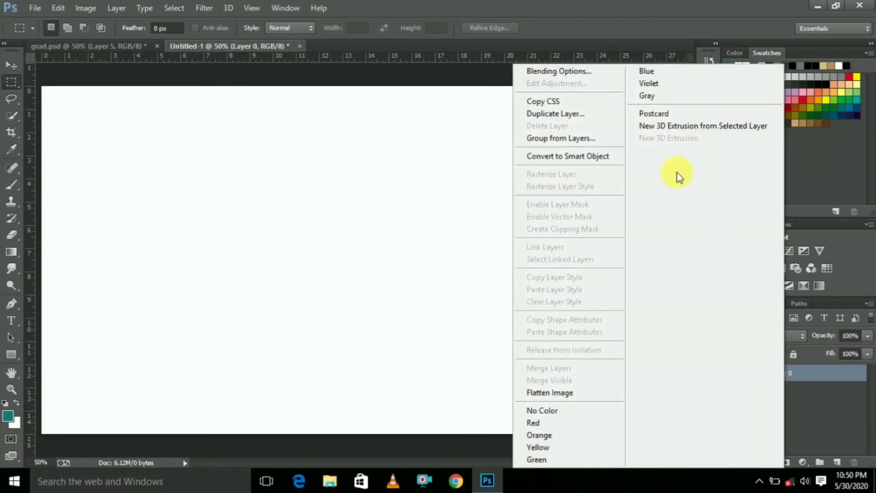
left_click(569, 72)
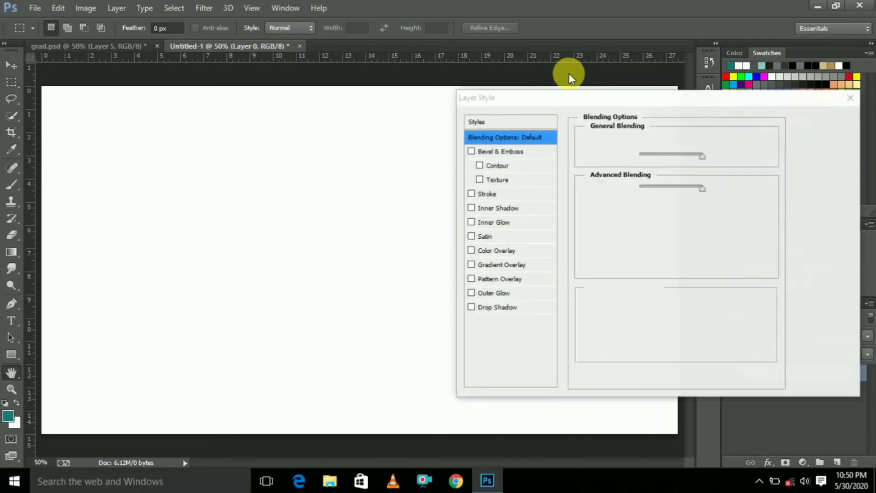
left_click(503, 267)
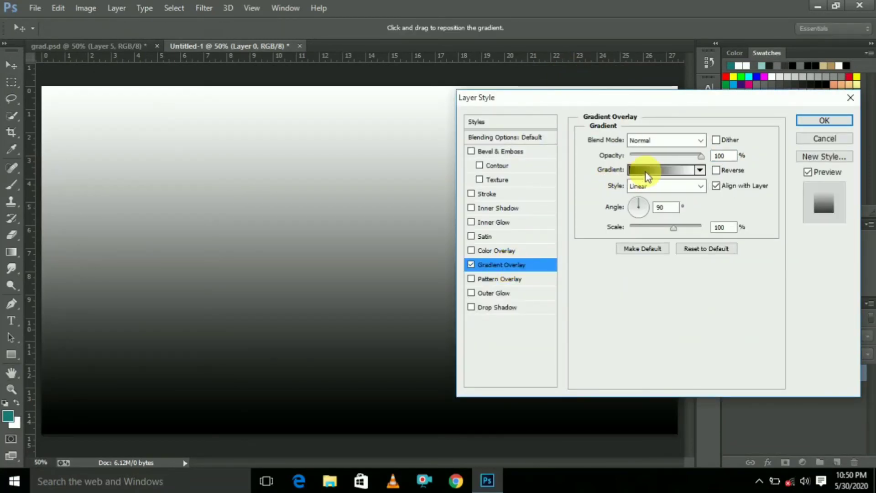
Step: Pick the vine teal-to-near-black gradient preset for the overlay
left_click(646, 171)
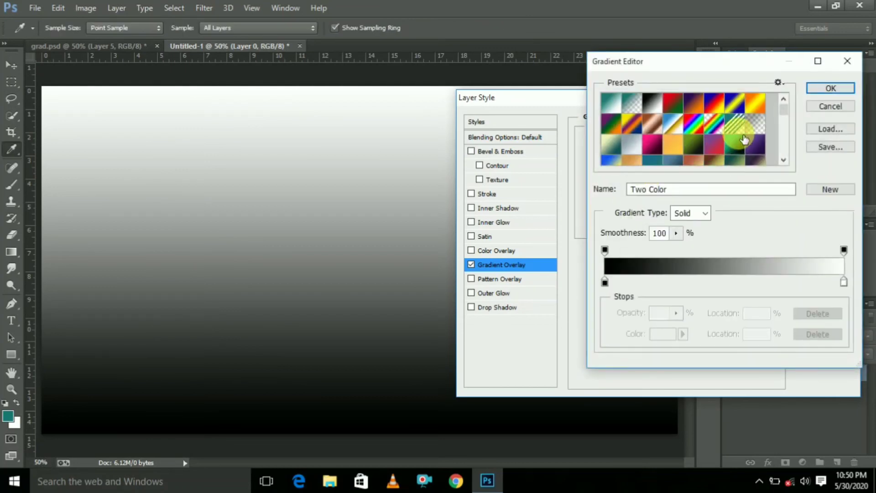
left_click(714, 144)
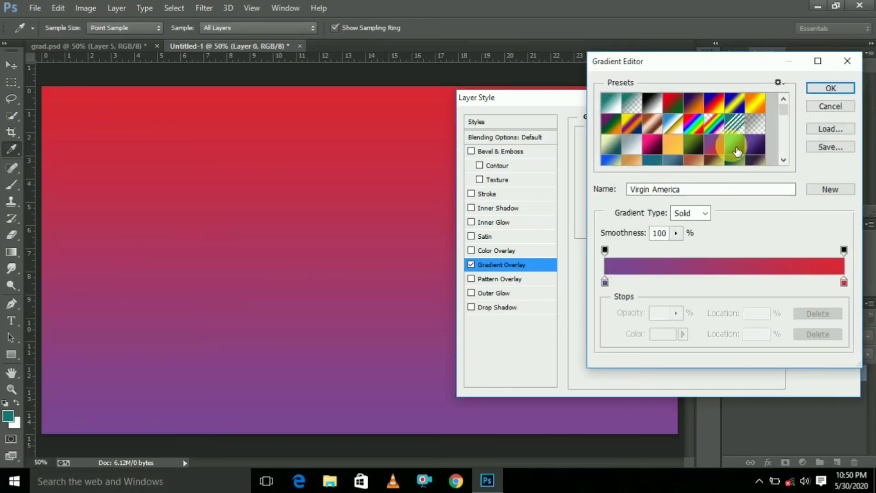
left_click(736, 147)
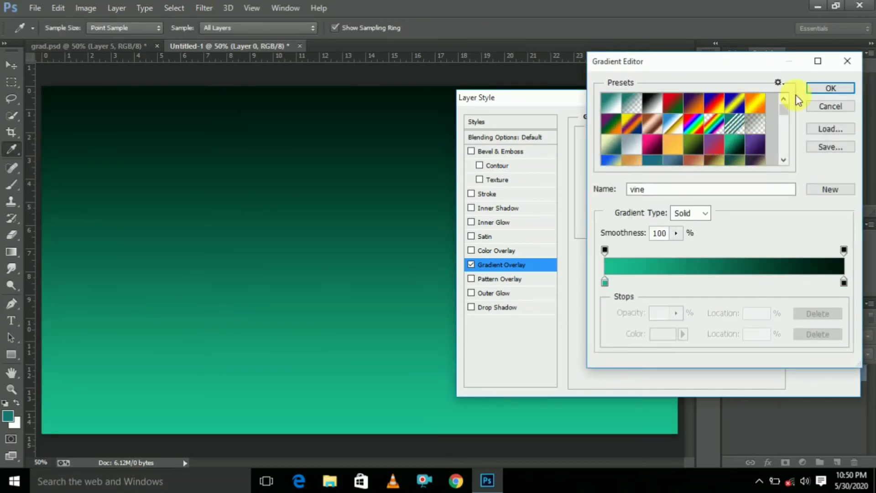
left_click(828, 86)
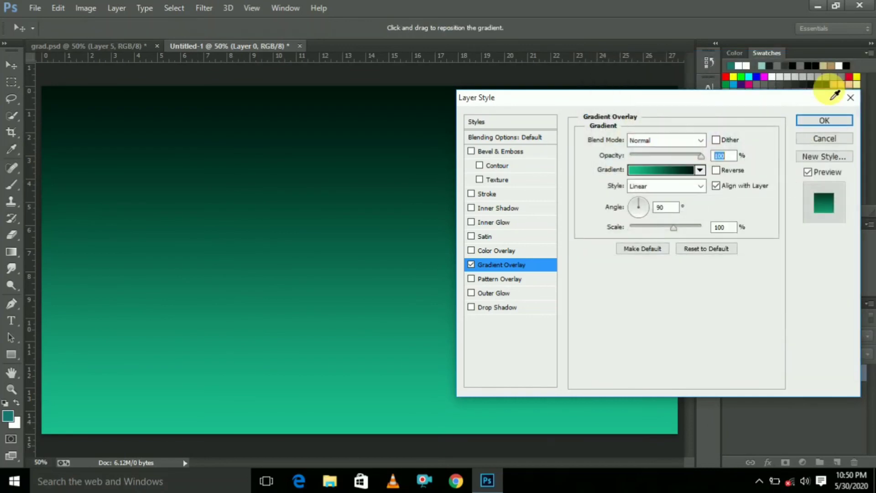
left_click(653, 188)
Step: Apply the vine overlay as Linear at -24° angle and 144% scale, teal at top-left
left_click(648, 199)
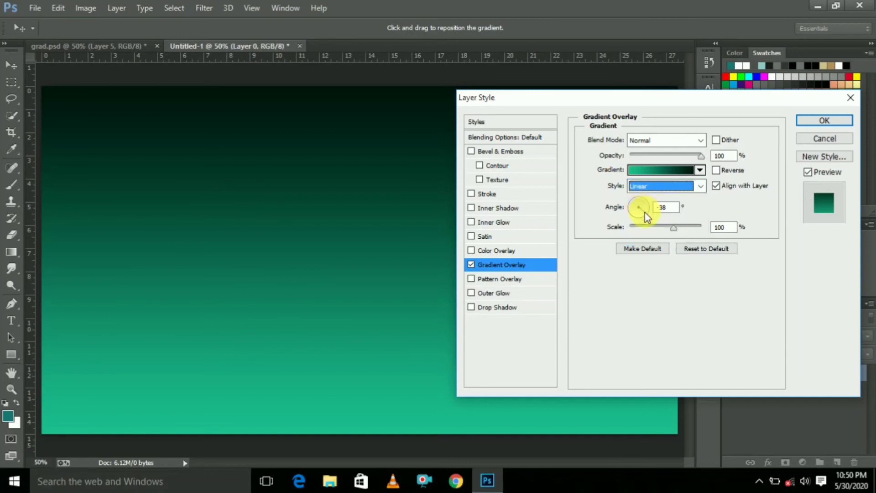
left_click(645, 212)
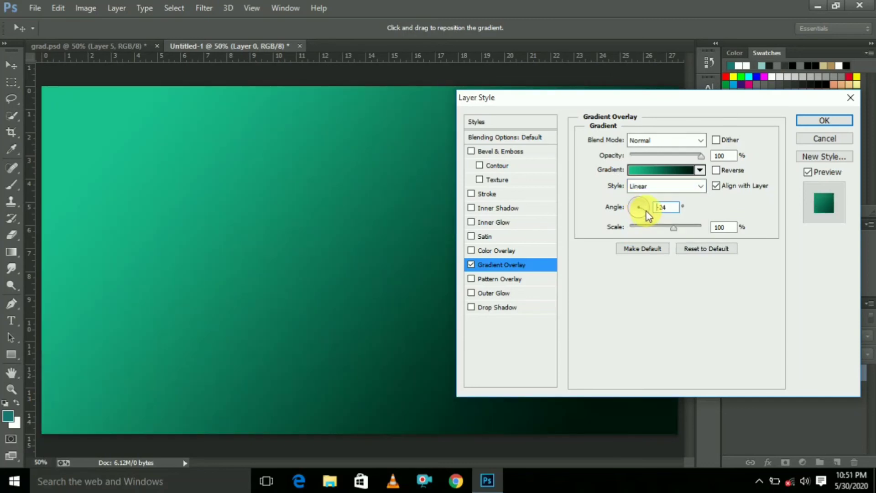
left_click(646, 211)
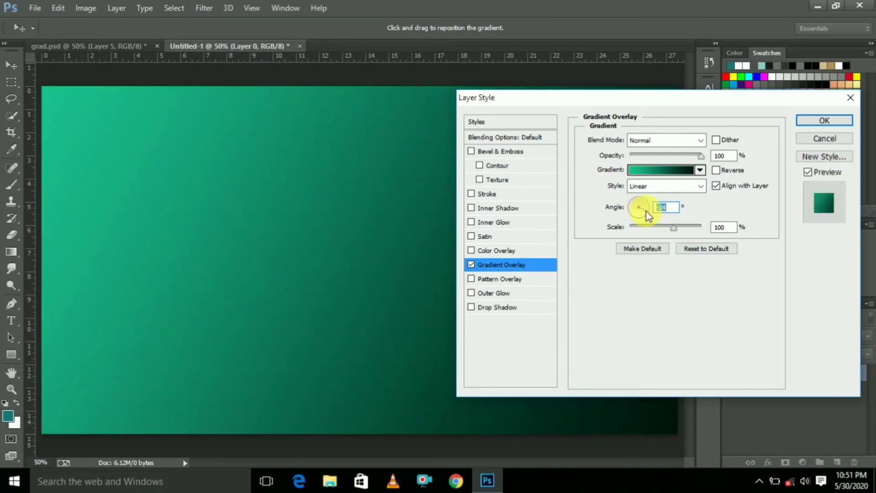
left_click(717, 171)
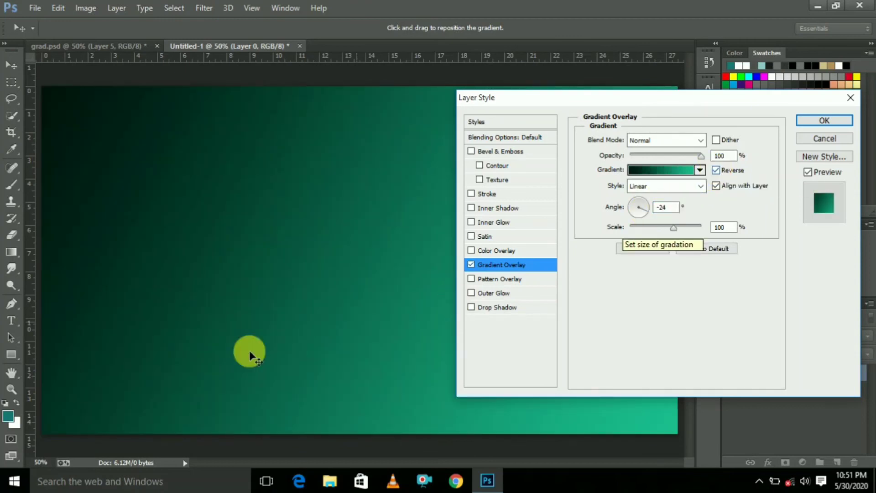
left_click(717, 171)
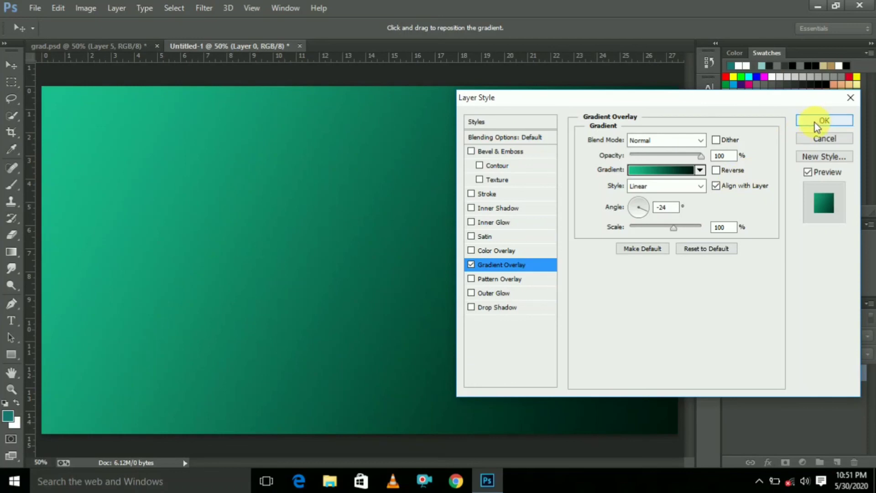
left_click_drag(674, 236, 707, 233)
left_click(698, 229)
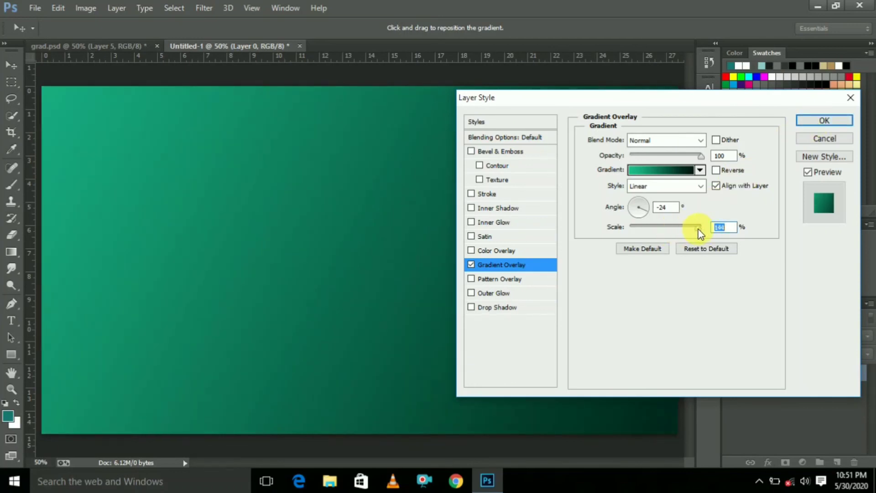
left_click(814, 122)
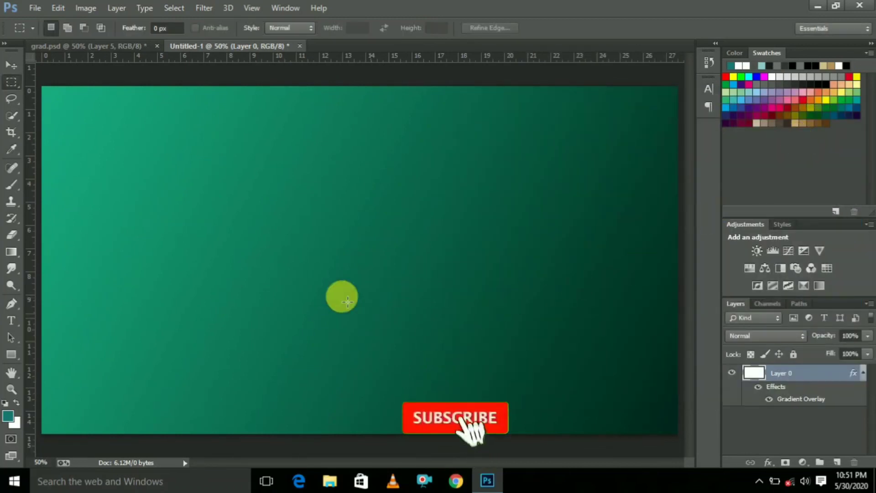